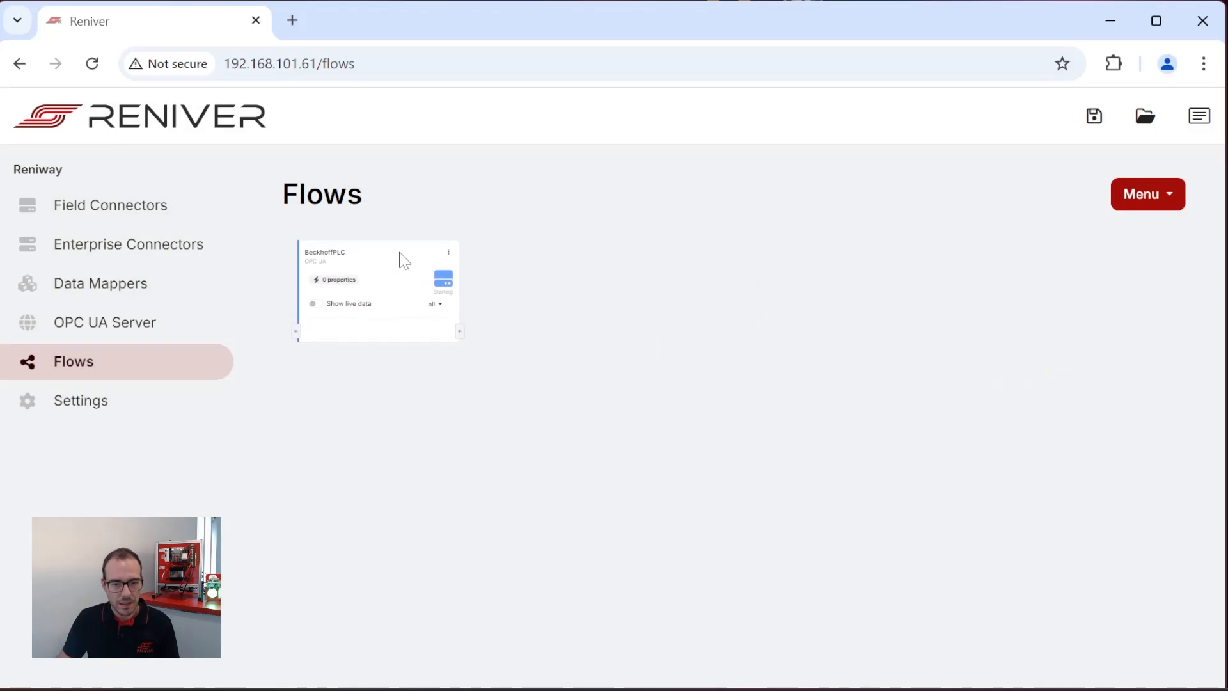
Show live data for BeckhoffPLC and expand Objects, PLC1 and MAIN in its address space for adding new input properties.
left_click(315, 304)
left_click(448, 253)
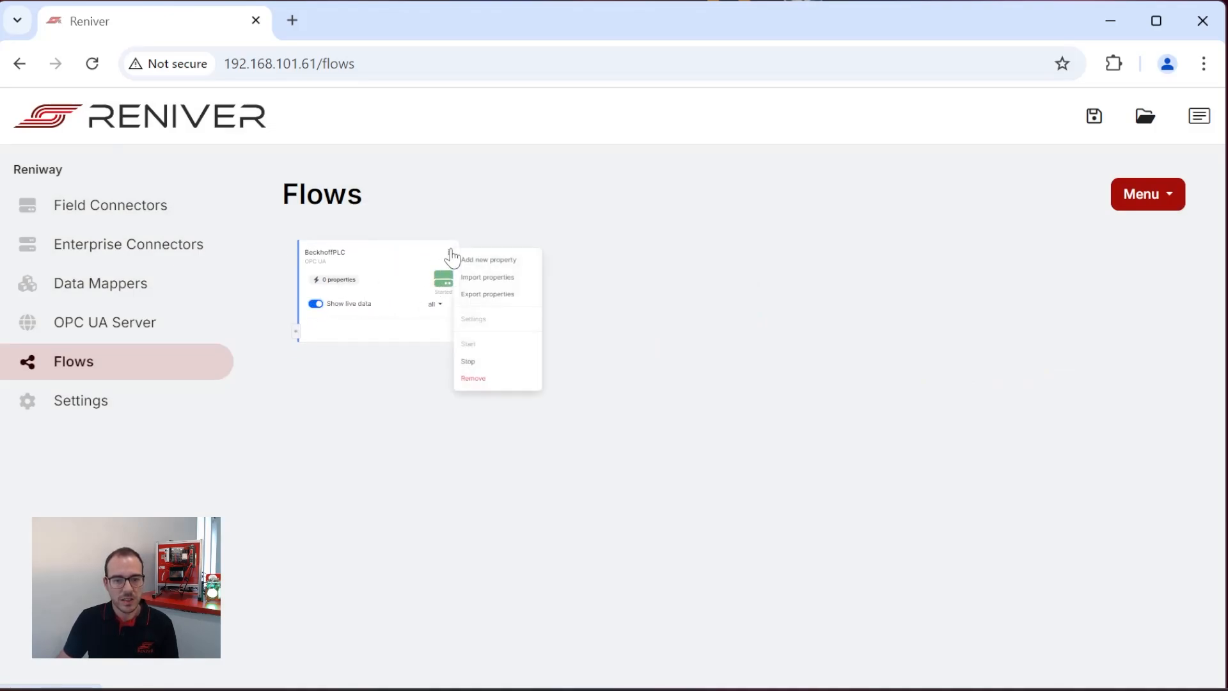
left_click(527, 262)
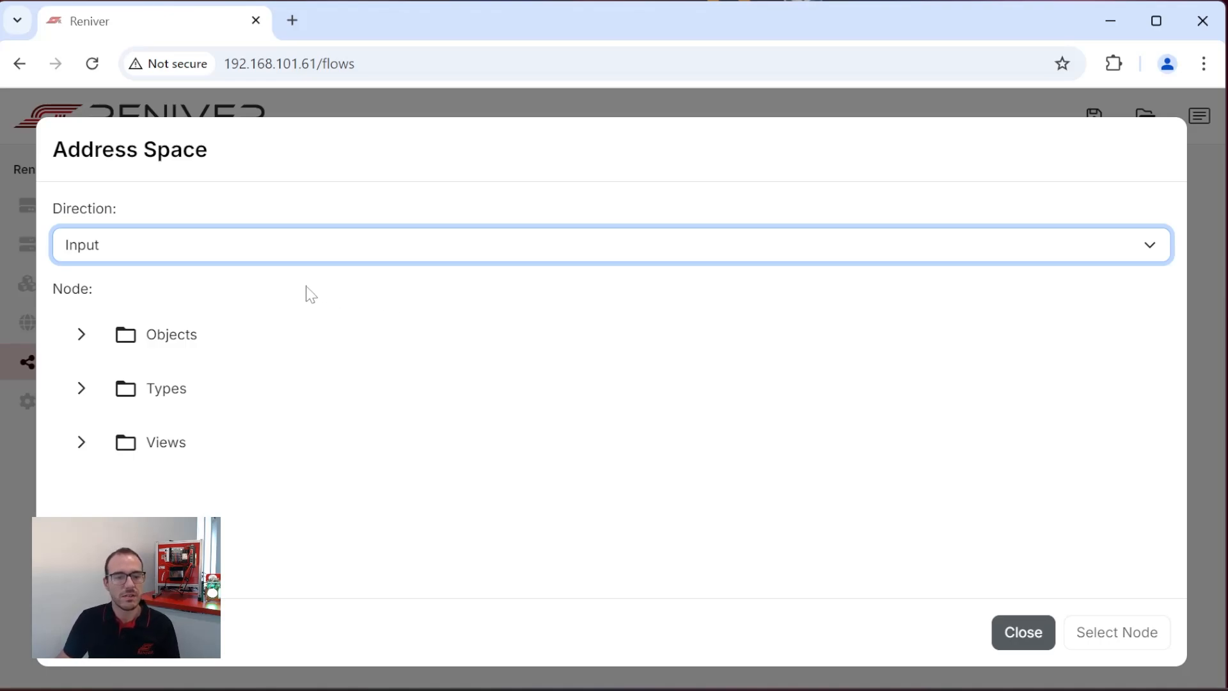
left_click(83, 338)
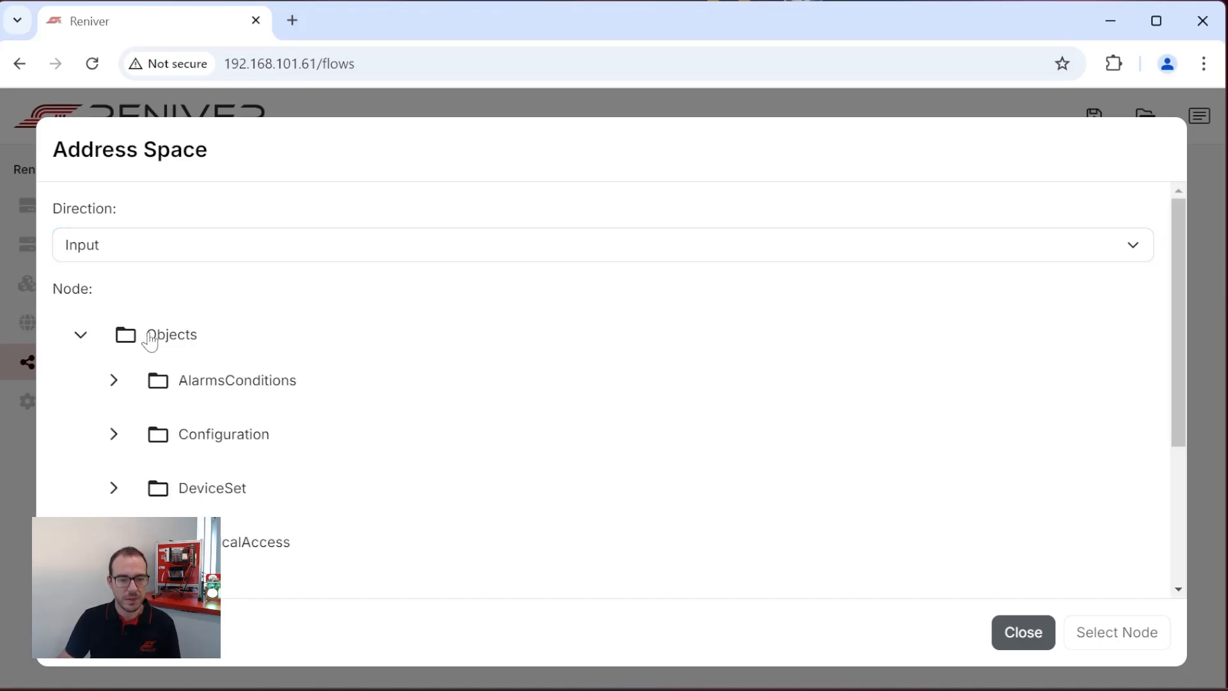
scroll(384, 320, "down", 1)
scroll(385, 320, "down", 2)
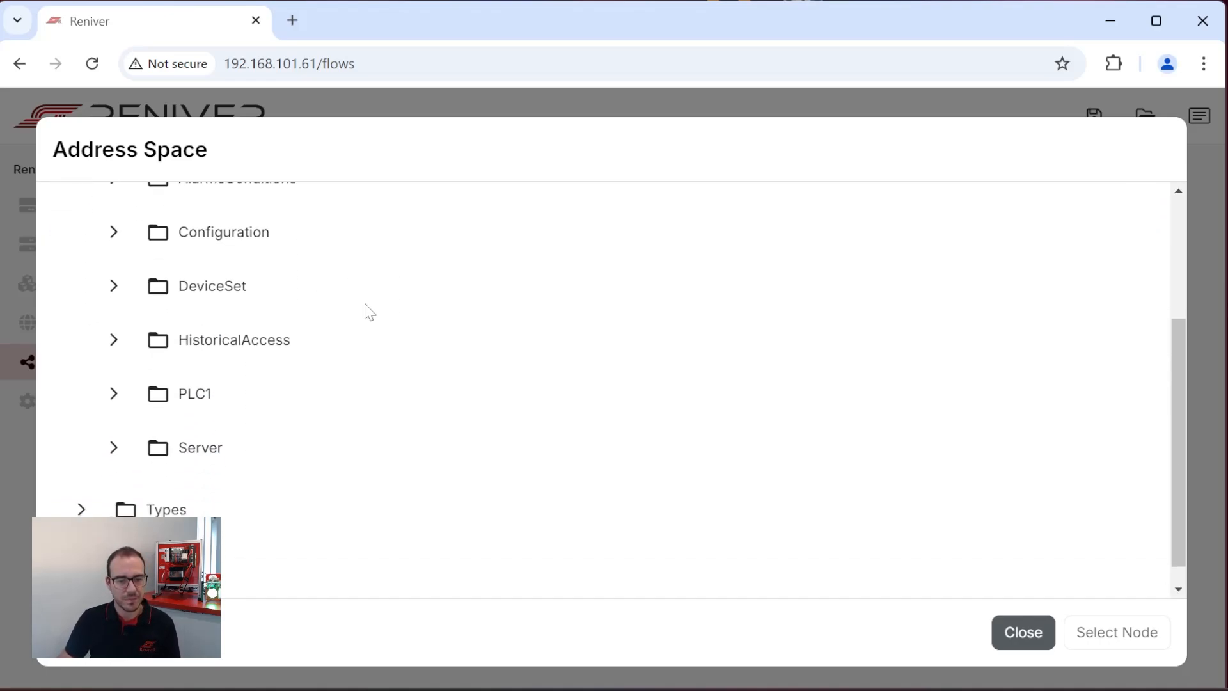
left_click(114, 393)
scroll(262, 338, "down", 6)
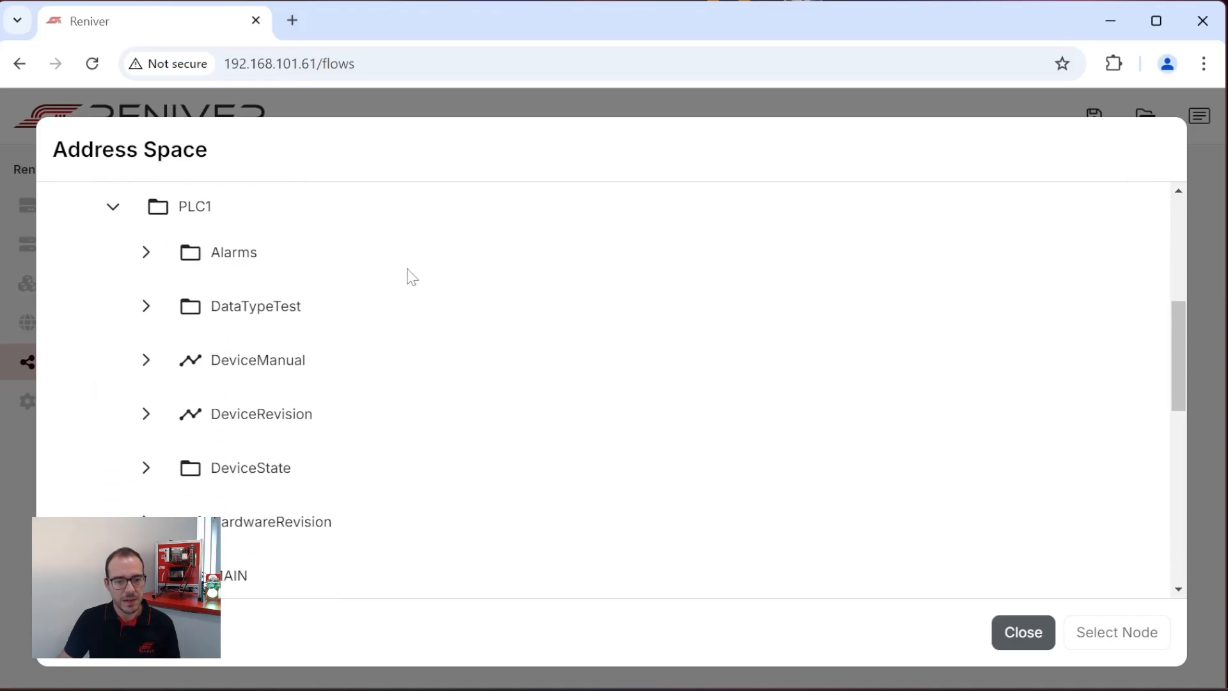
left_click(151, 368)
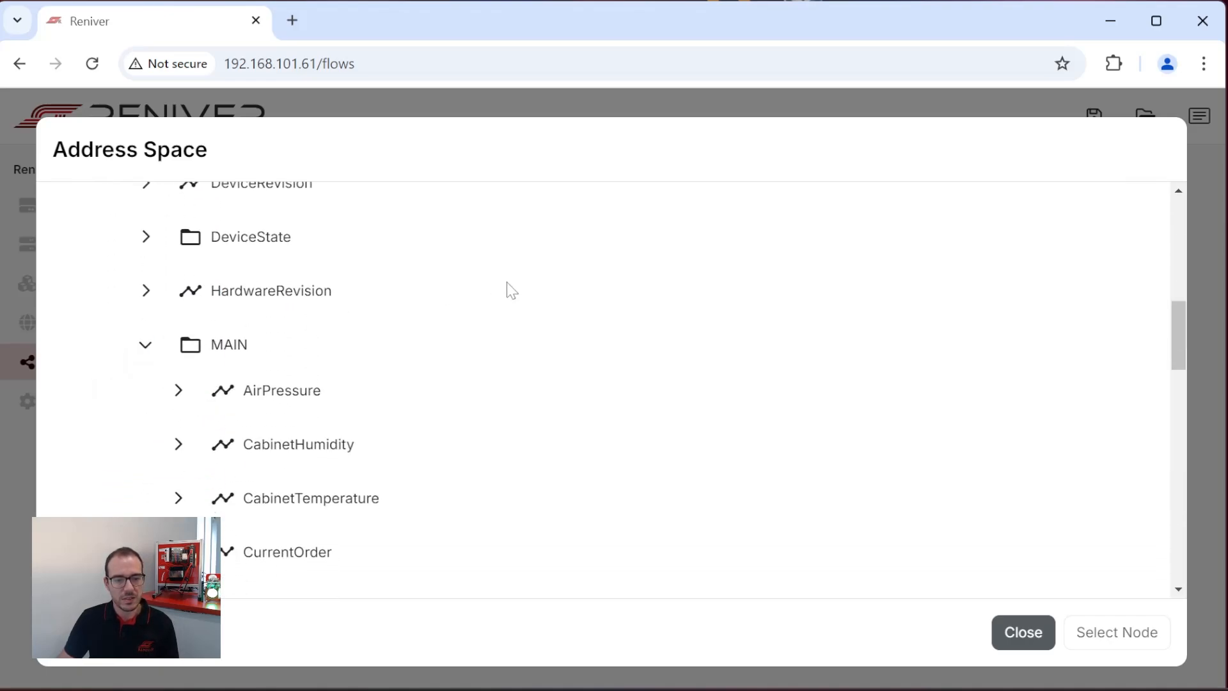
Add the AirPressure, MachineState and MotorTemperature nodes from MAIN as BeckhoffPLC properties.
scroll(512, 281, "down", 3)
left_click(304, 204)
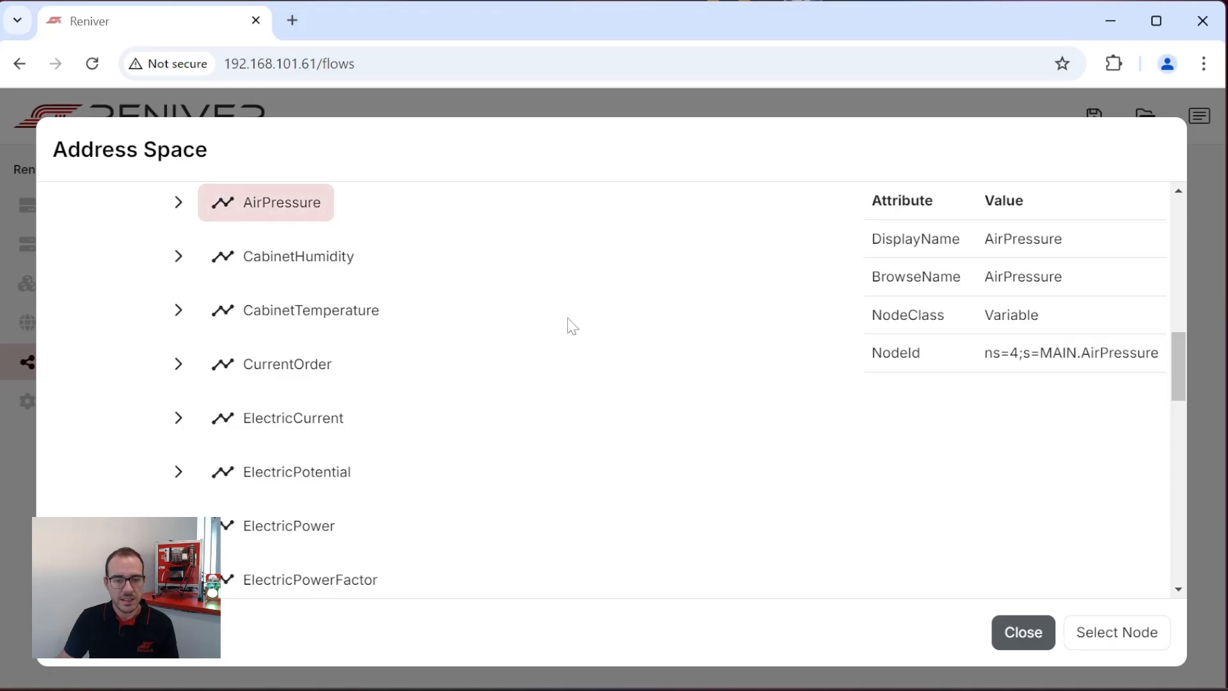
scroll(567, 326, "down", 5)
left_click(300, 495, "ctrl")
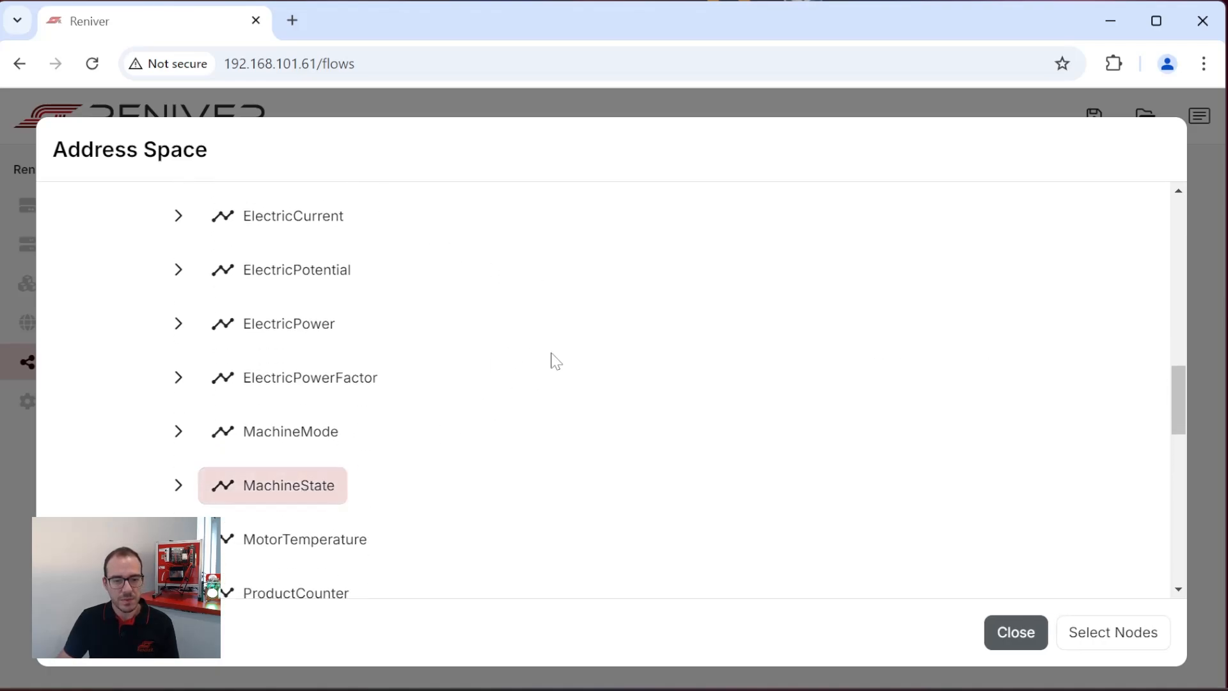
scroll(511, 355, "down", 4)
left_click(287, 342, "ctrl")
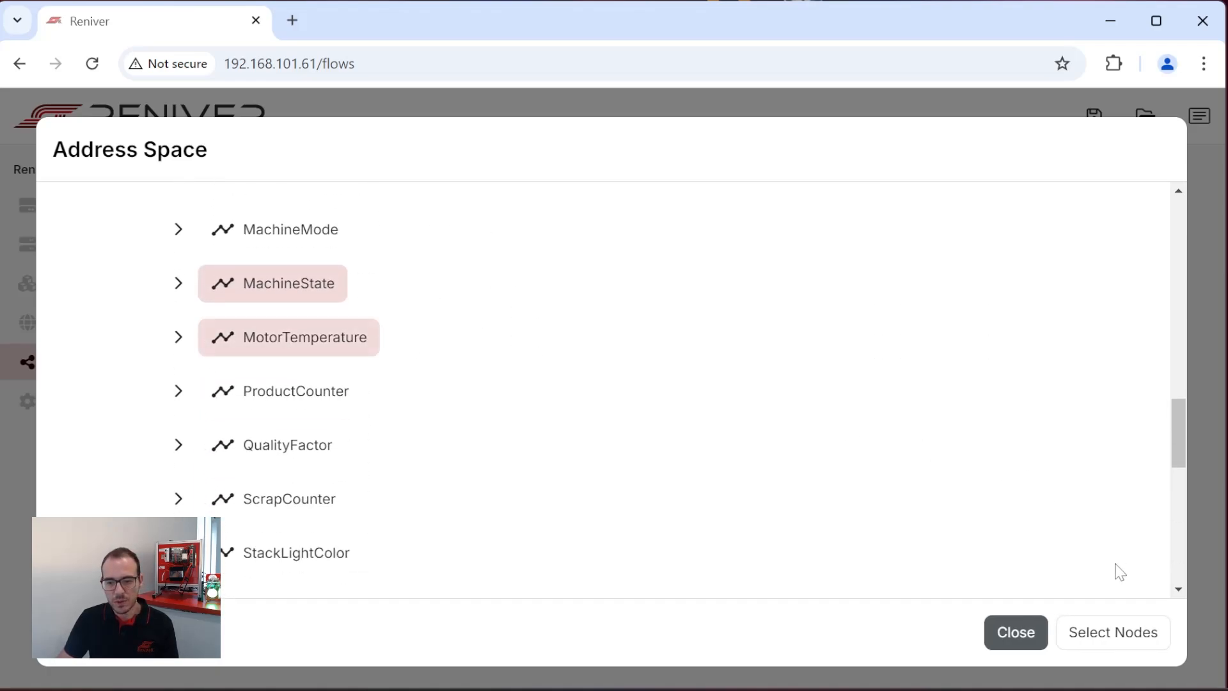
left_click(1141, 632)
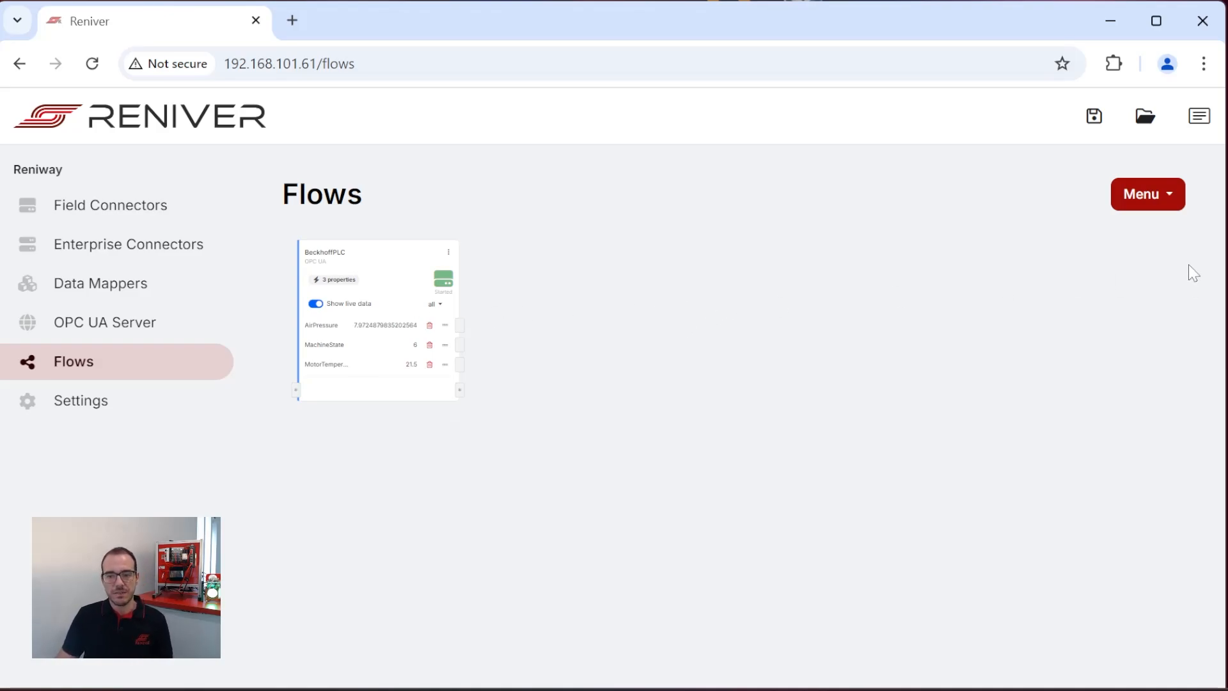
Add a TCP Modbus field connector named EnergyMeasureDevice with IP address 192.168.100.15, placed below BeckhoffPLC with live data shown.
left_click(1165, 196)
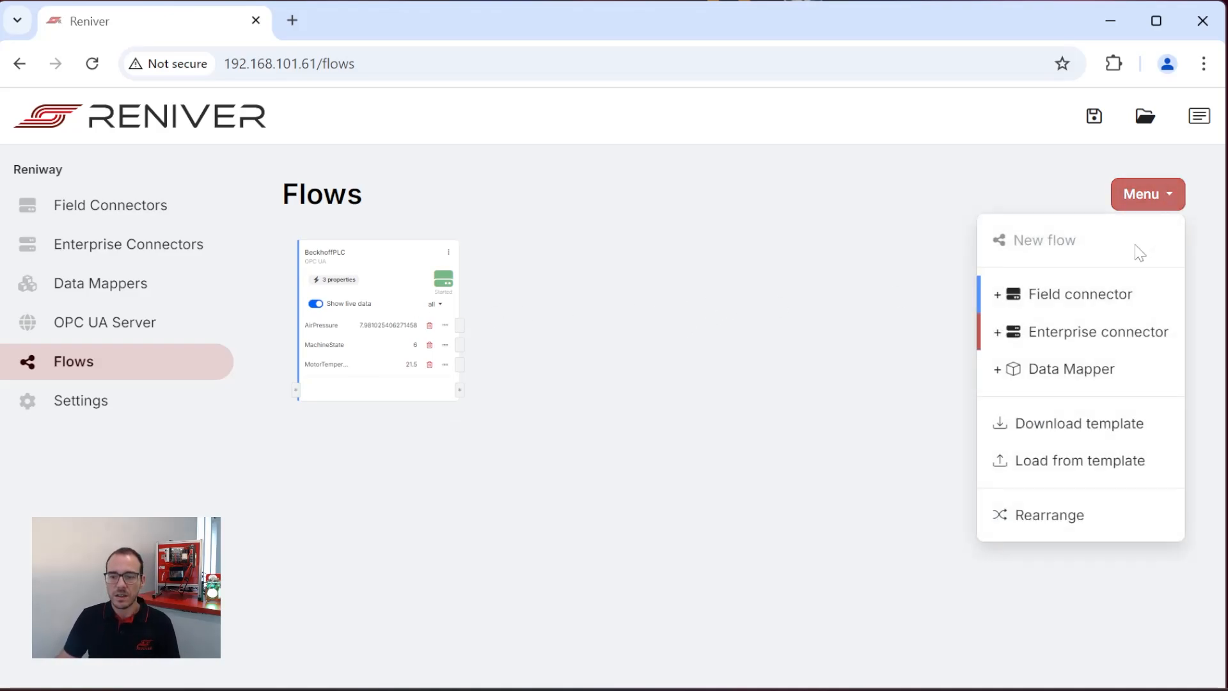
left_click(1116, 301)
left_click(546, 245)
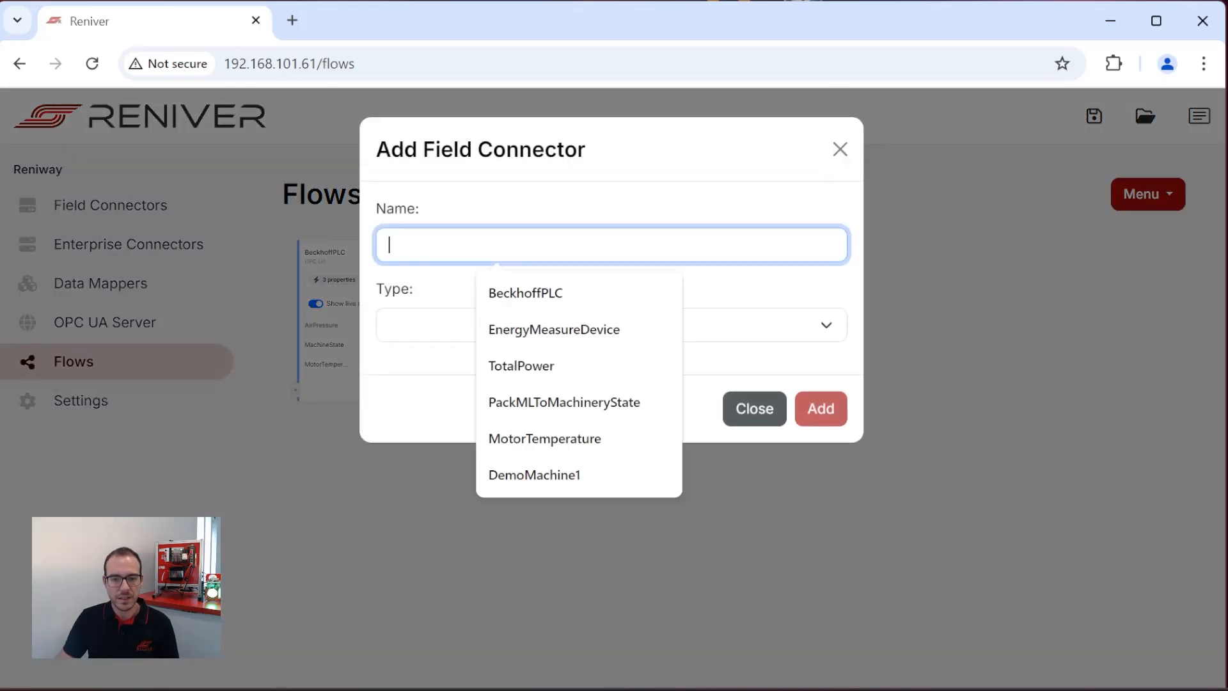
left_click(612, 333)
left_click(608, 323)
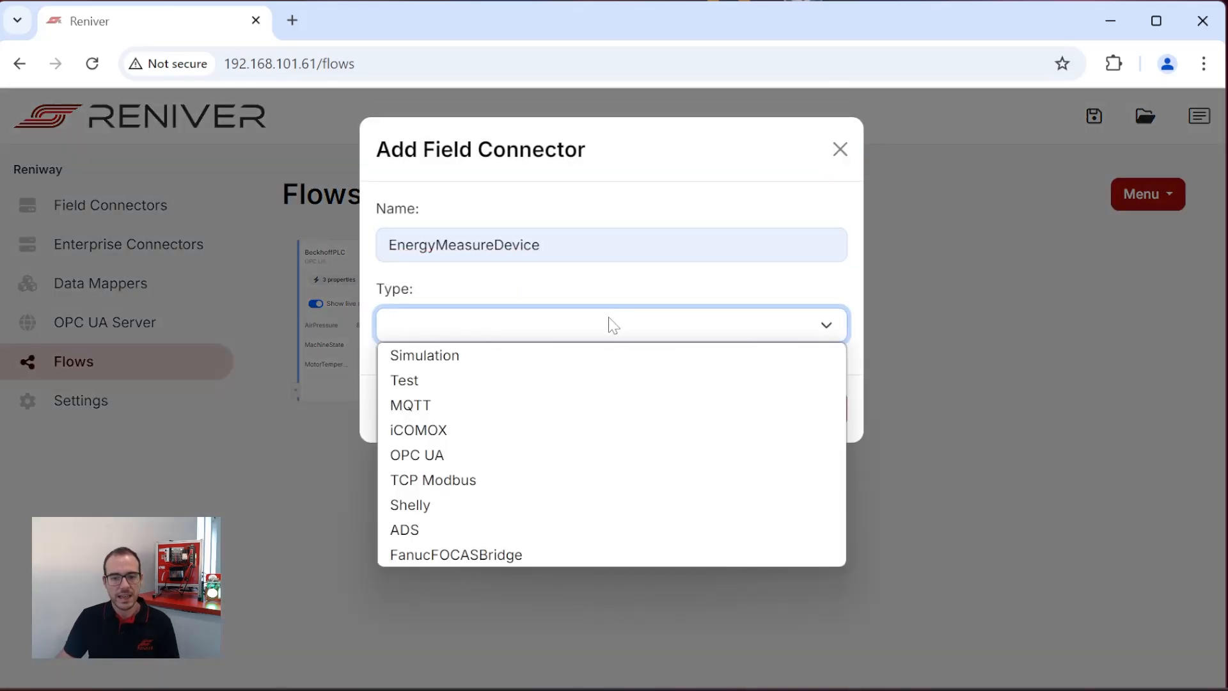
left_click(510, 482)
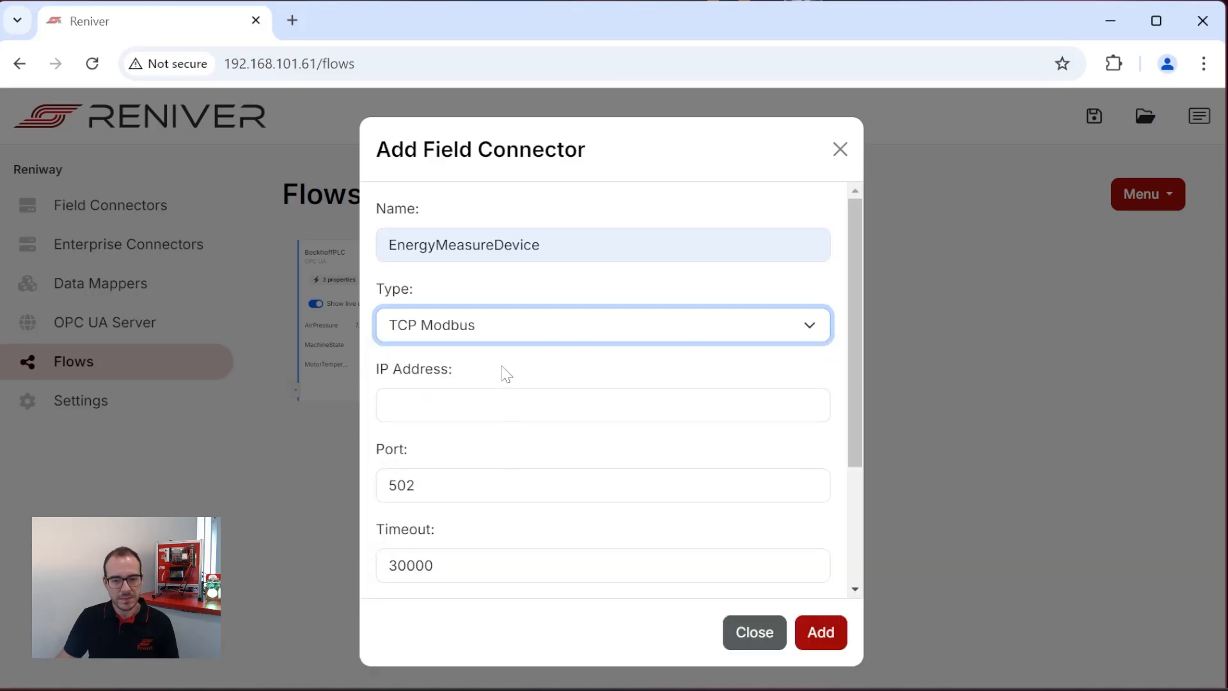
left_click(512, 405)
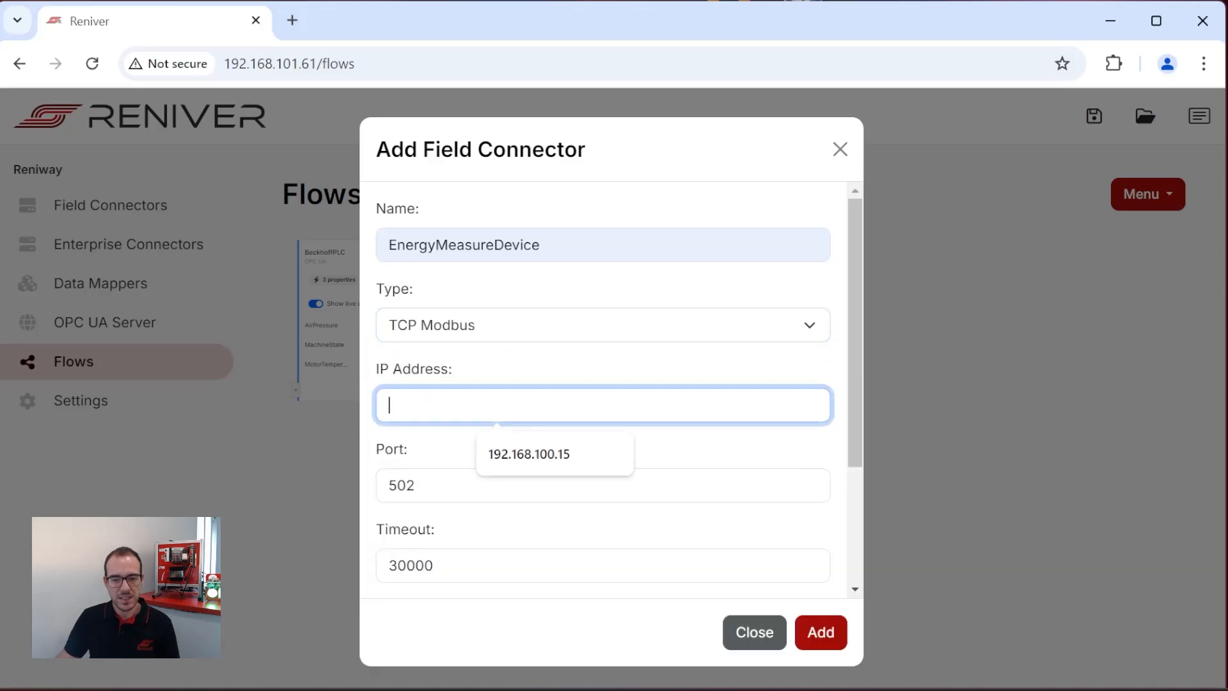
left_click(548, 455)
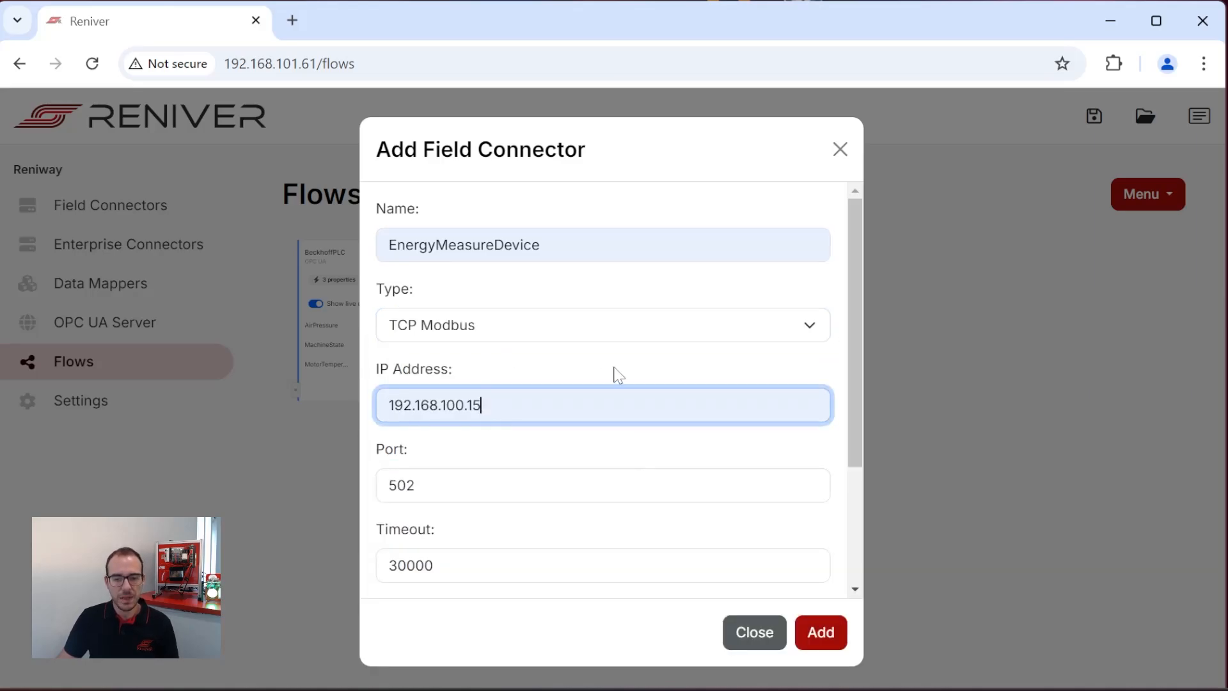
left_click(825, 635)
left_click_drag(1003, 294, 397, 463)
left_click(315, 498)
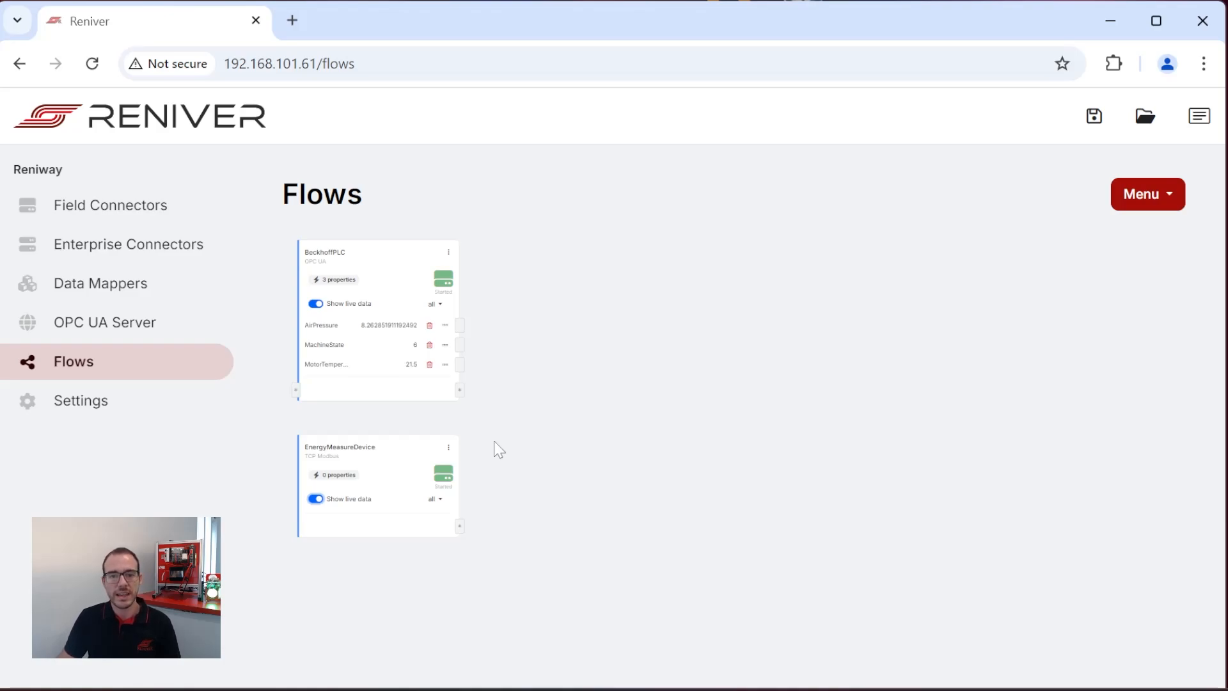
Switch to Excel to review the addresses, types and polling intervals in the EnergyMeasureDevice properties sheet, and return to the flow.
key("alt+Tab")
key("alt+Tab")
key("alt+Tab")
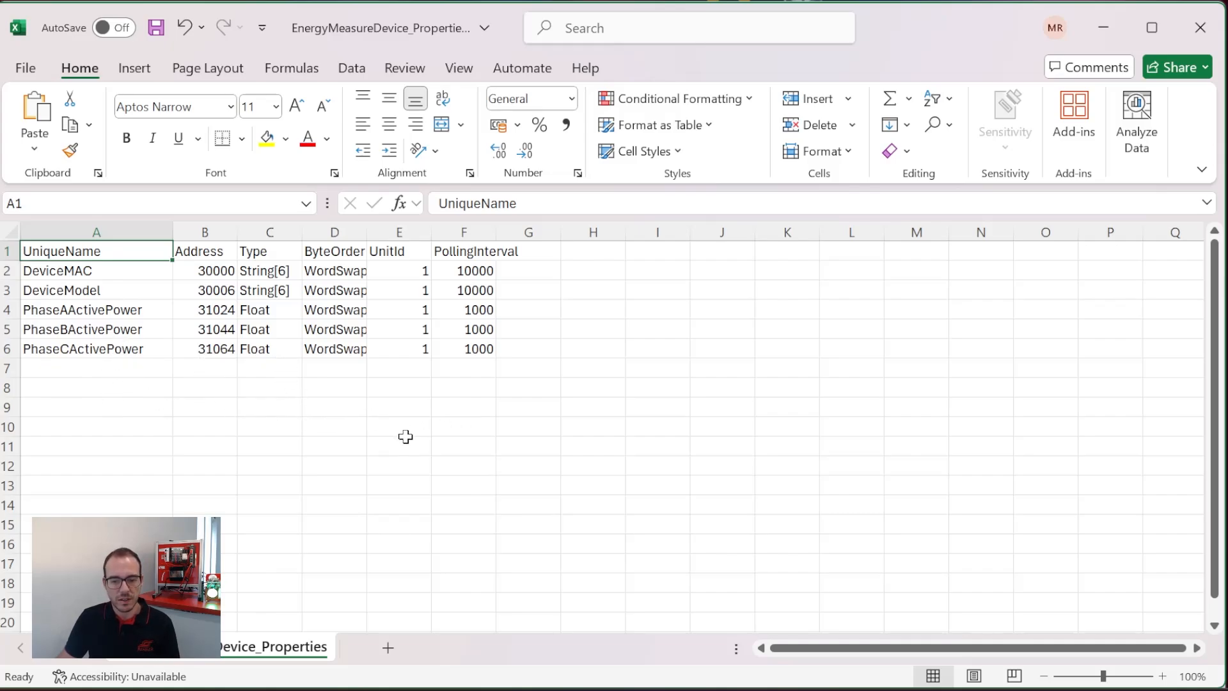
left_click(1111, 28)
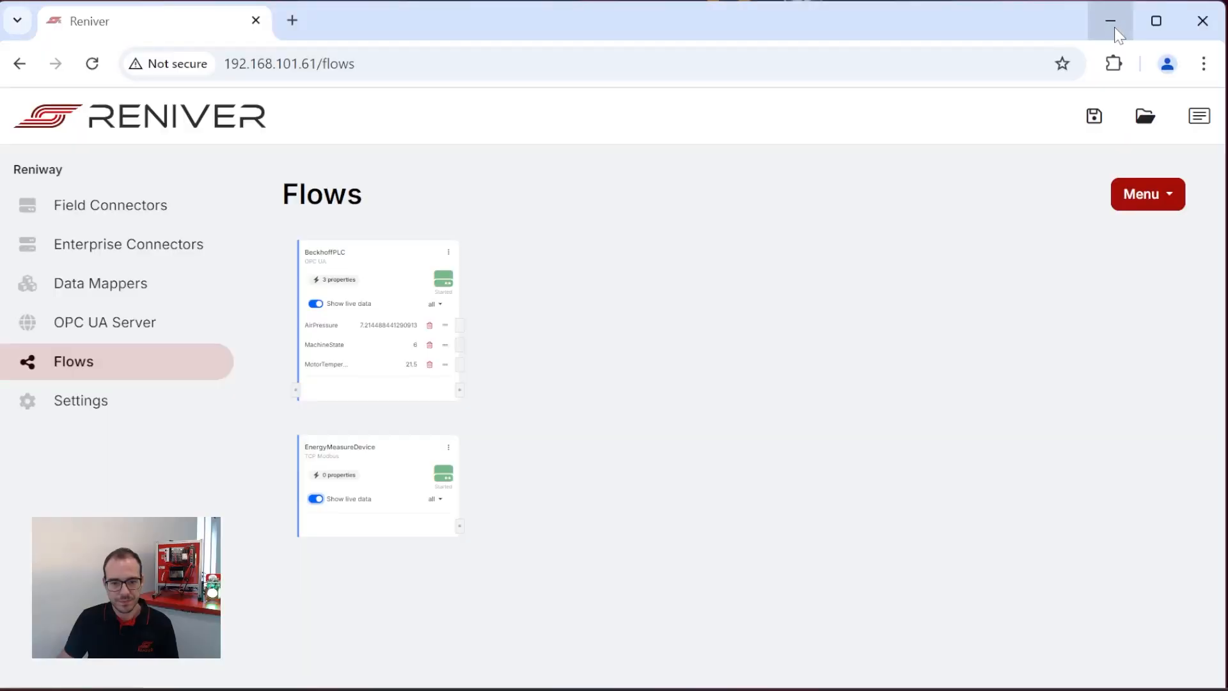
Import the properties from EnergyMeasureDevice_Properties.csv into the EnergyMeasureDevice connector.
left_click(448, 447)
left_click(513, 434)
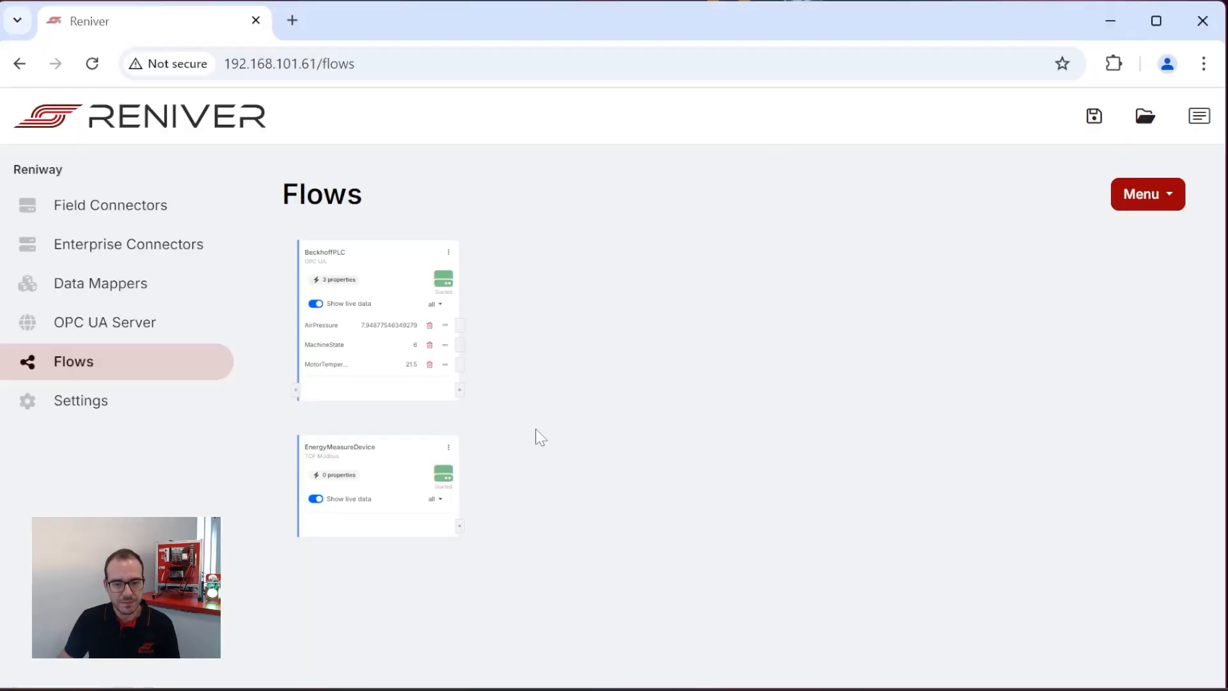
scroll(545, 276, "down", 3)
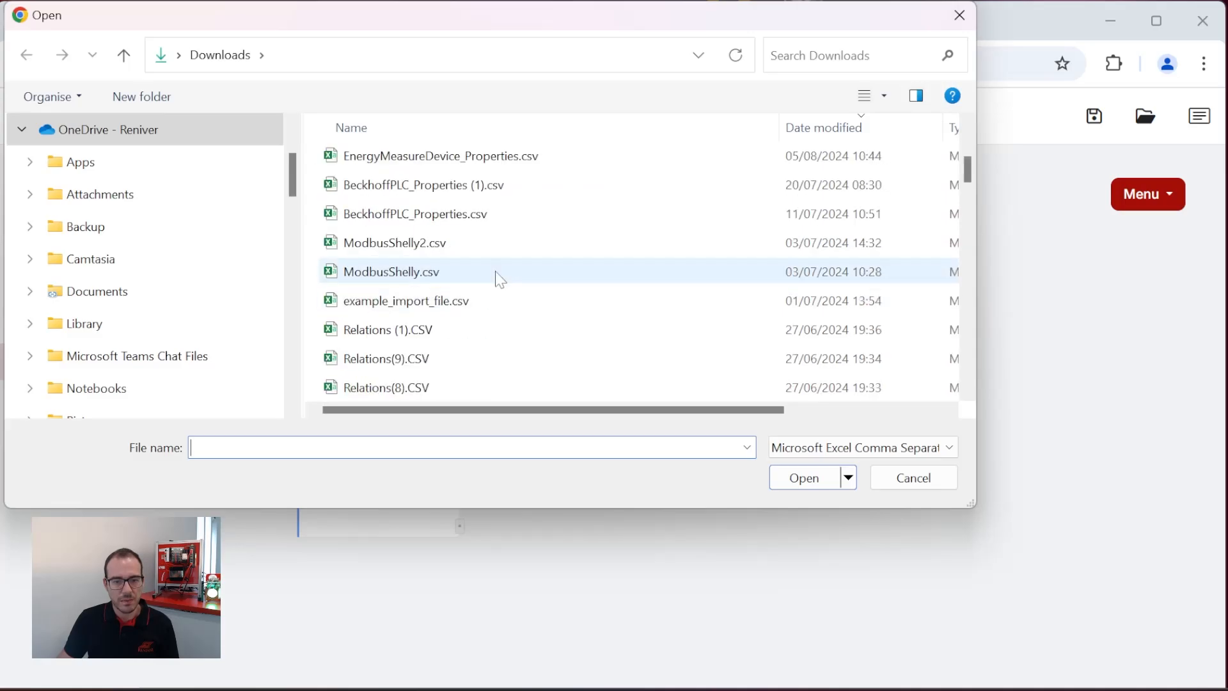
scroll(497, 276, "up", 1)
double_click(438, 247)
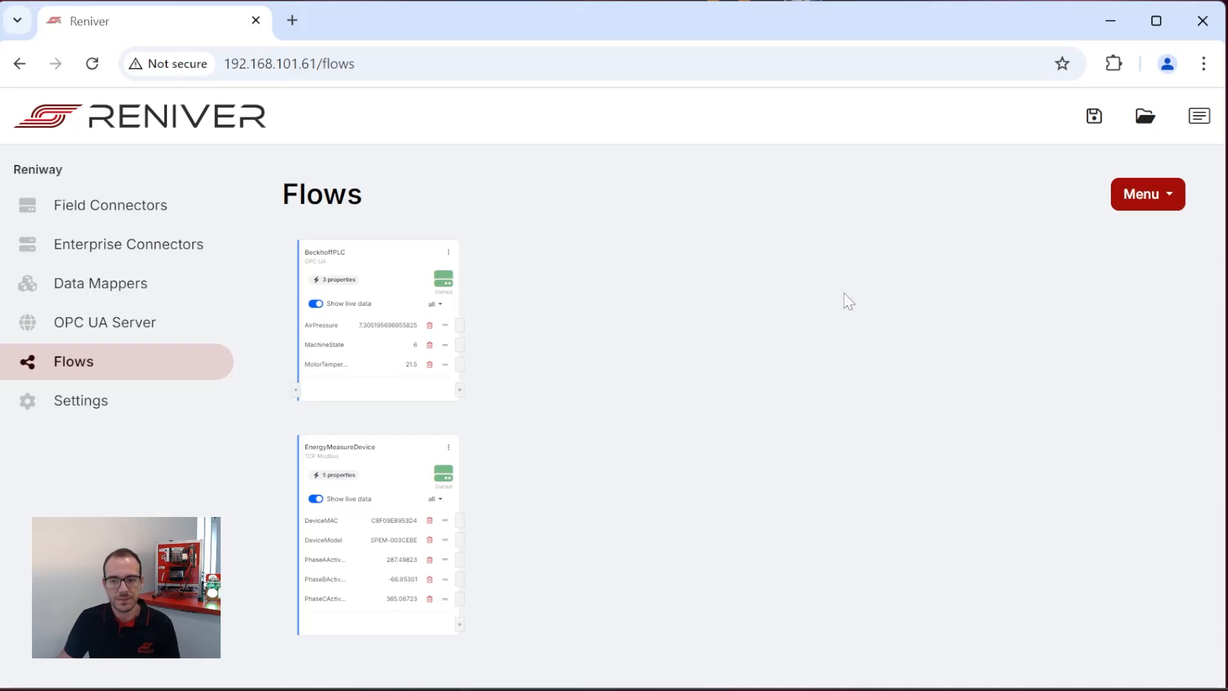
Add a data mapper named MetalFormingStampingMachine, placed beside BeckhoffPLC with live data shown.
left_click(1167, 204)
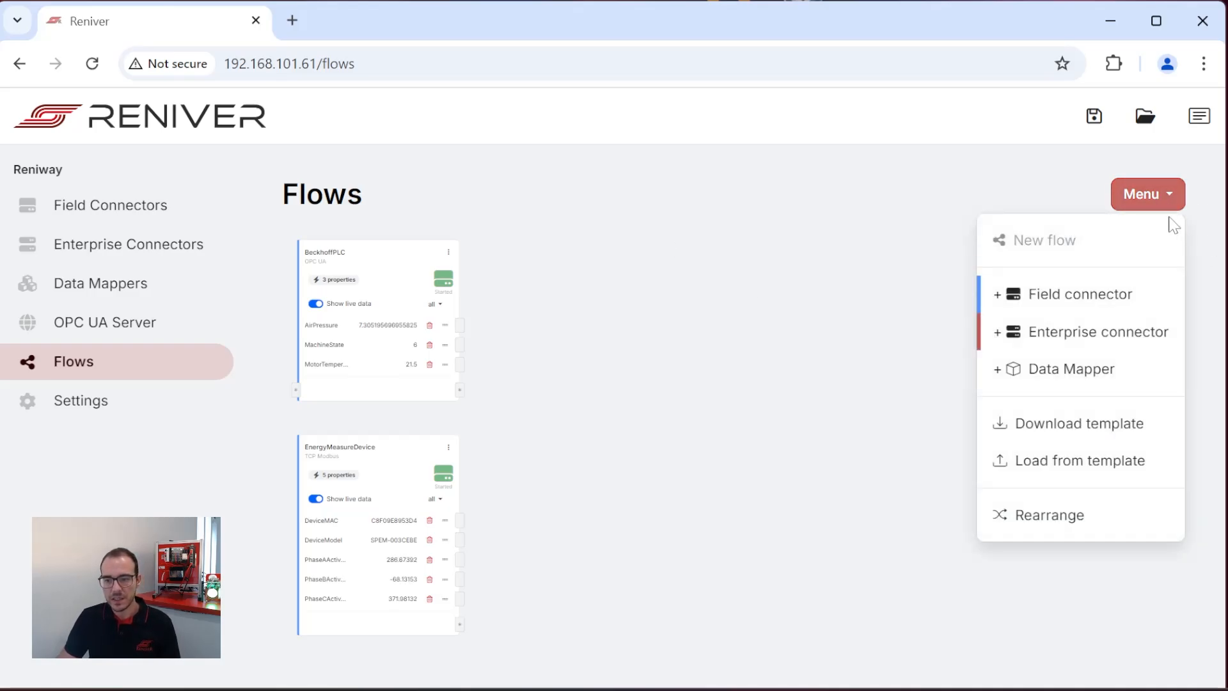
left_click(1104, 369)
left_click(632, 244)
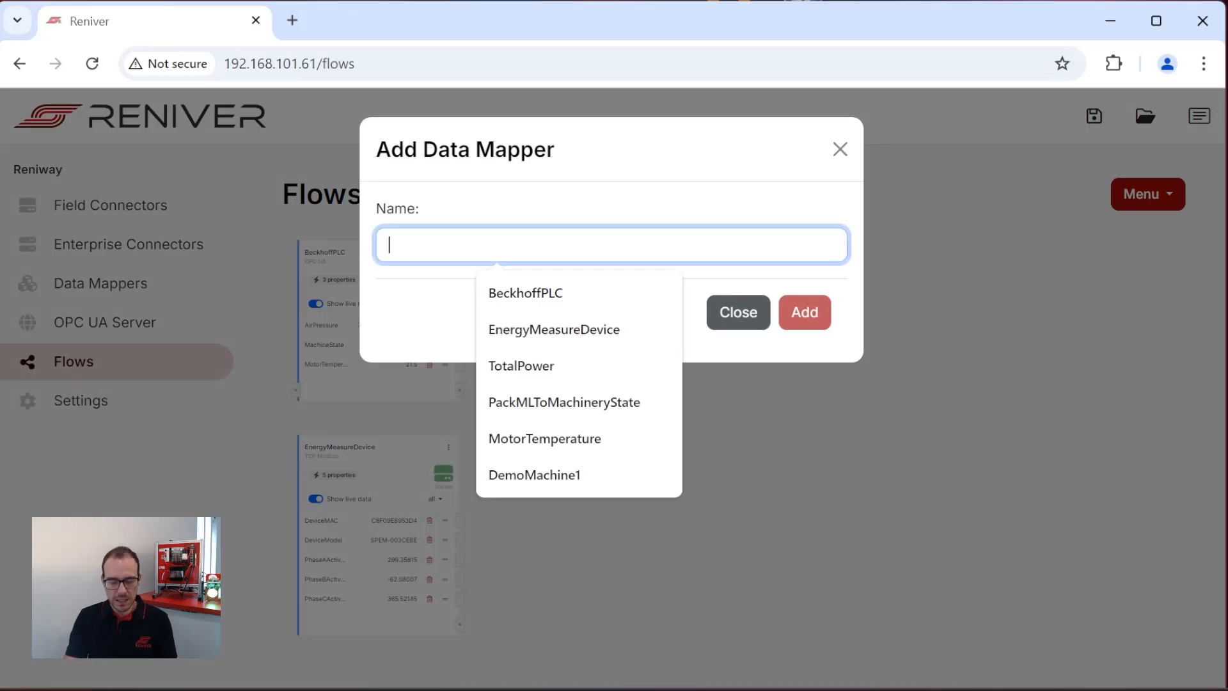
type("MetalFormingStampingMachine")
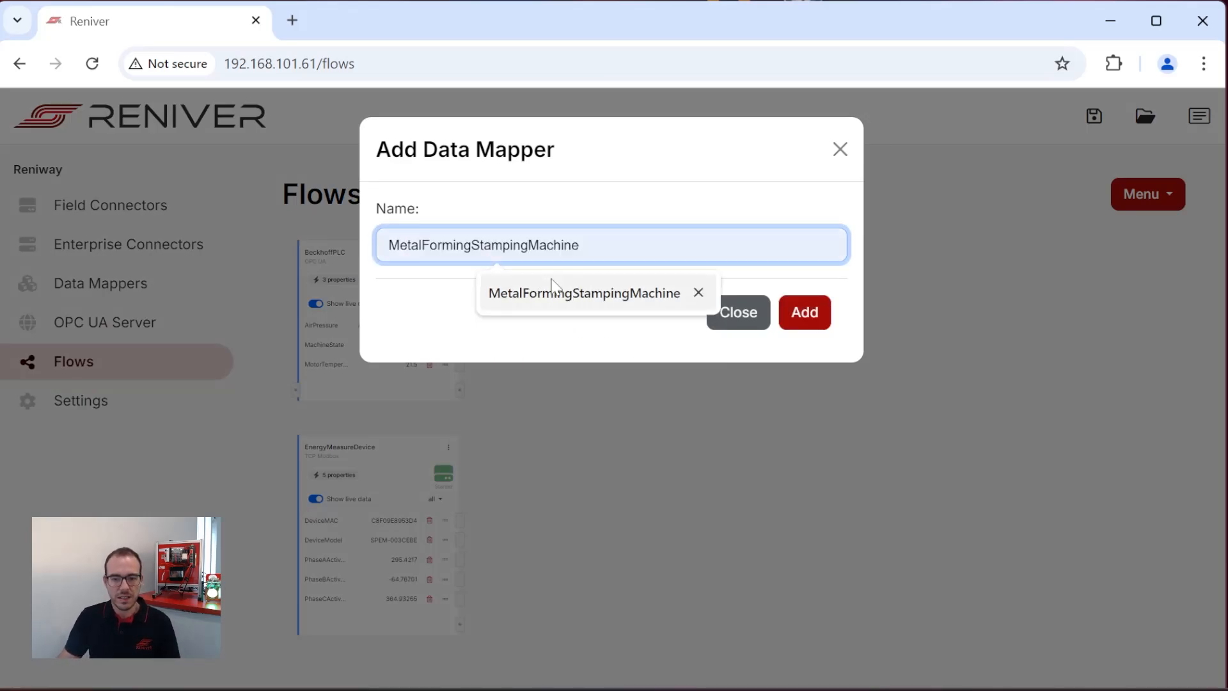
left_click(567, 295)
left_click(810, 317)
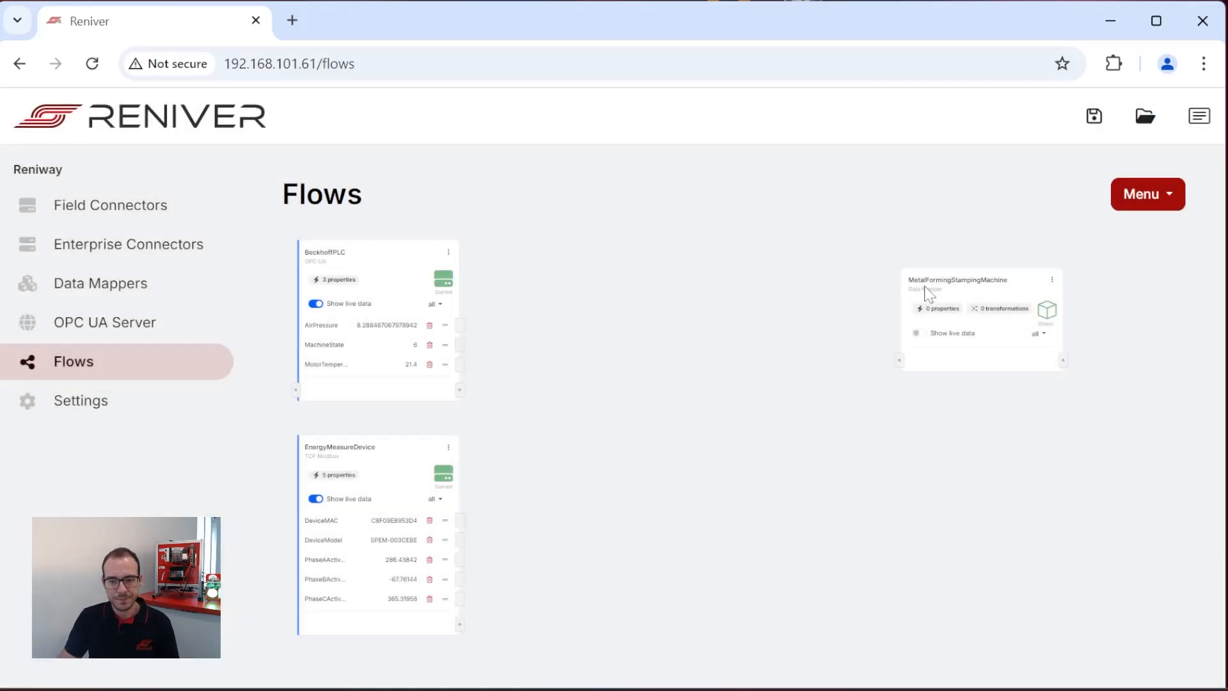
left_click_drag(990, 295, 671, 256)
left_click(666, 333)
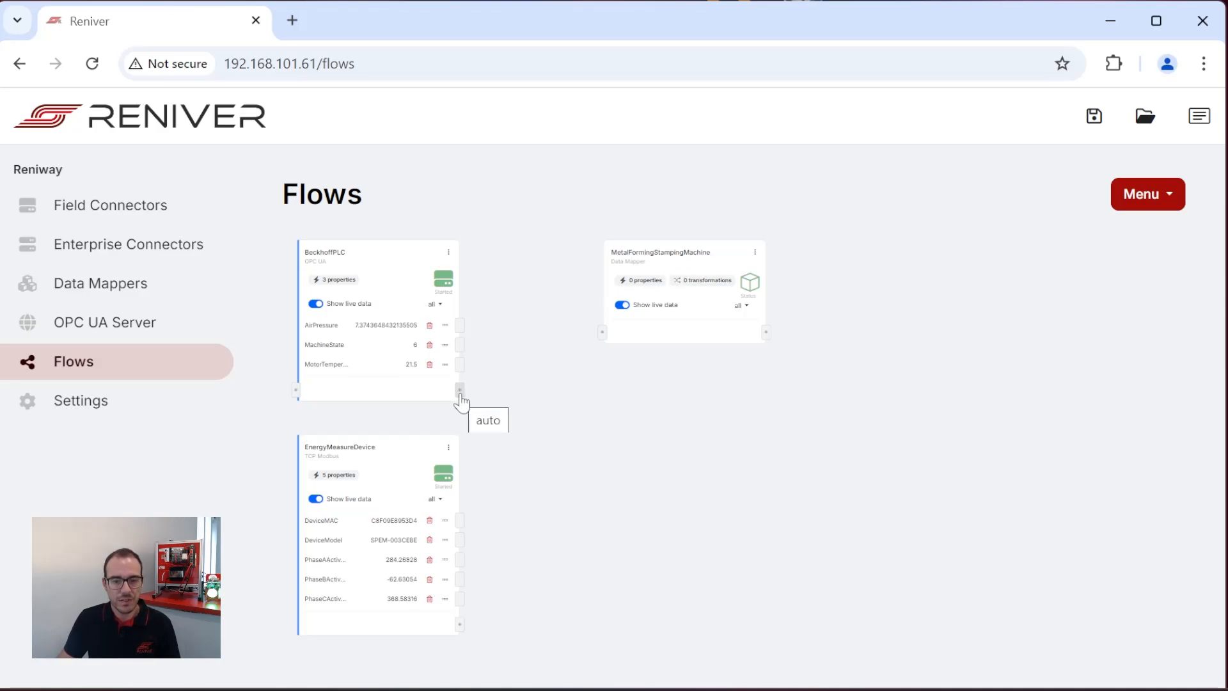
Connect all BeckhoffPLC properties and only PhaseAActivePower, PhaseBActivePower and PhaseCActivePower of EnergyMeasureDevice to the MetalFormingStampingMachine data mapper.
left_click_drag(460, 392, 607, 345)
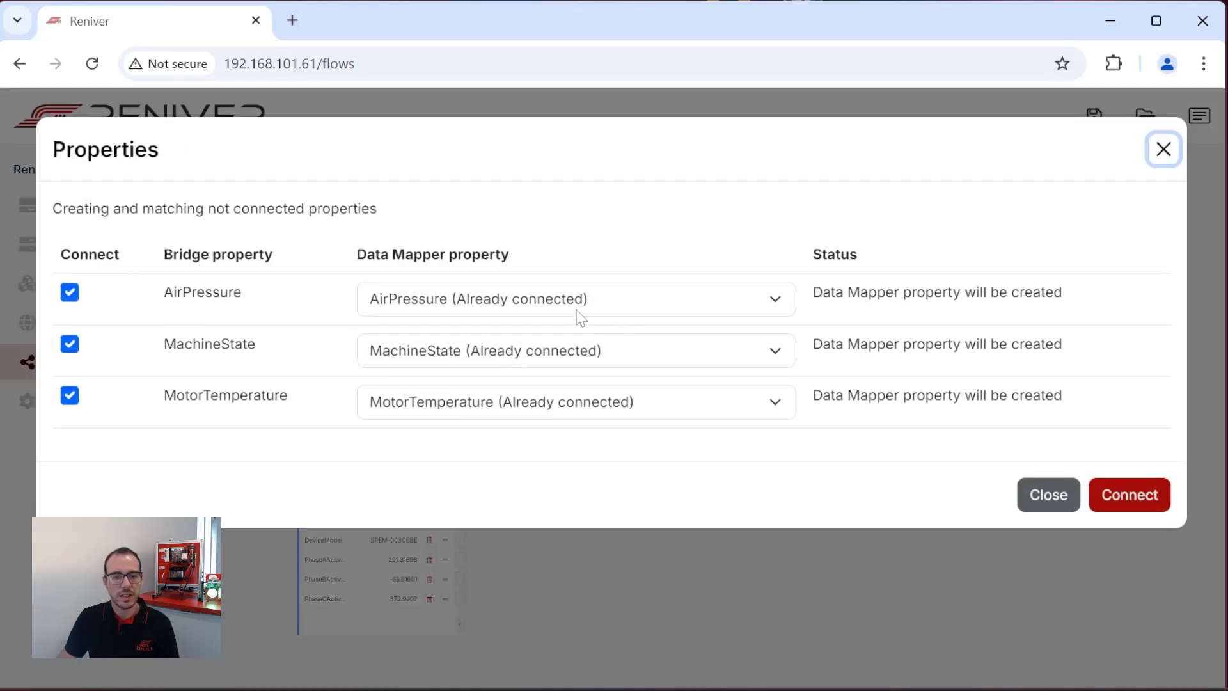
left_click(1149, 502)
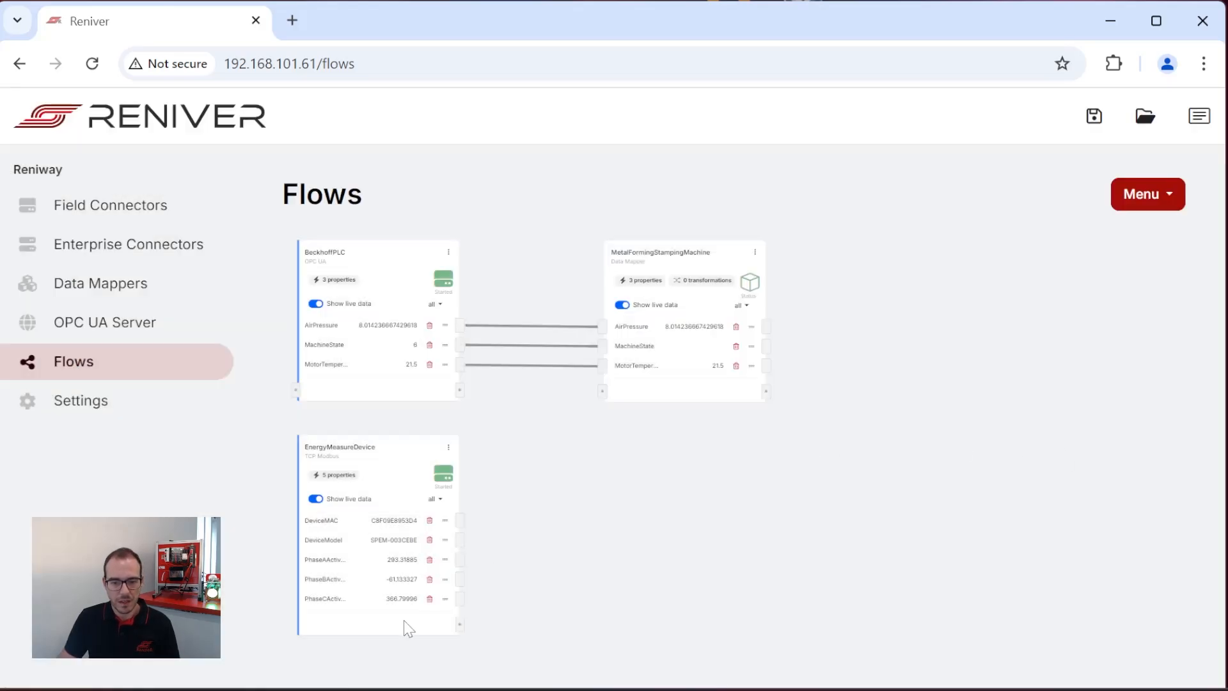
left_click_drag(459, 624, 601, 393)
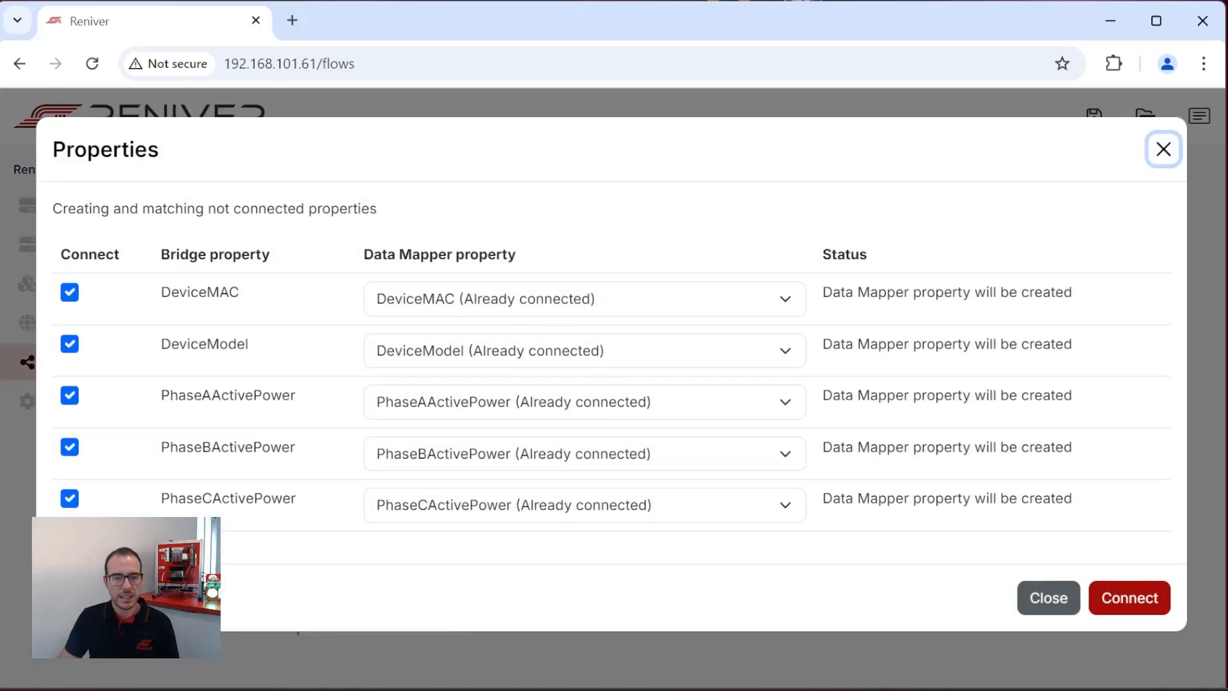
left_click(70, 293)
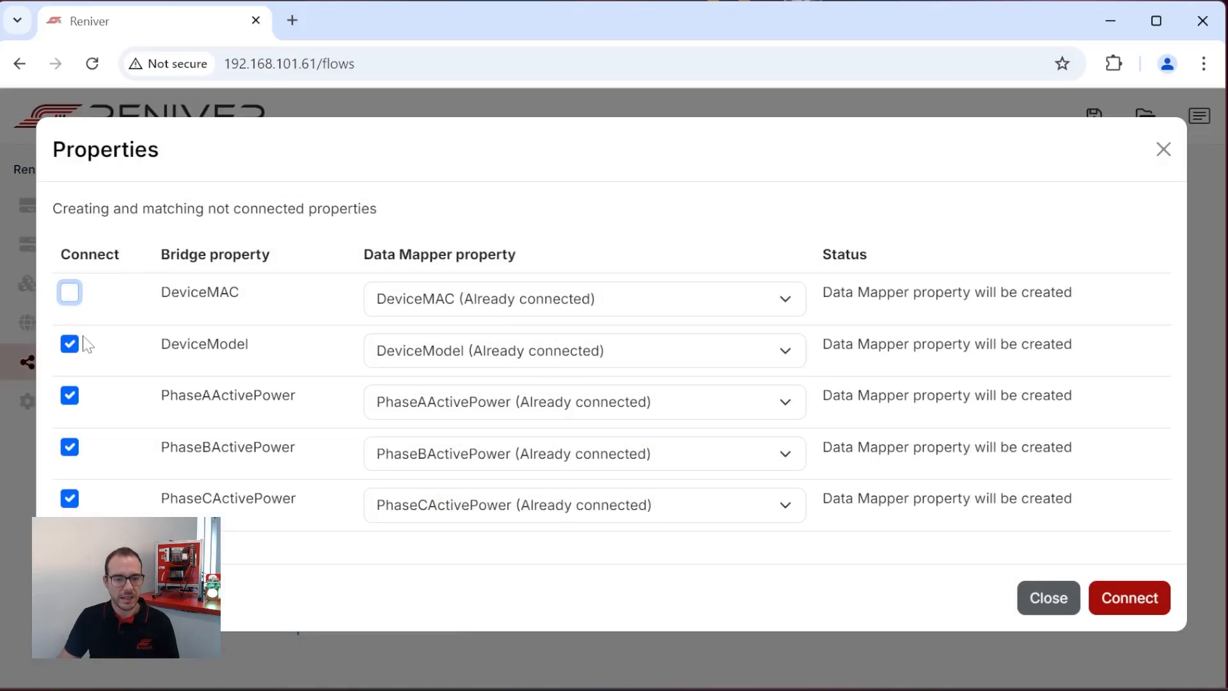
left_click(70, 344)
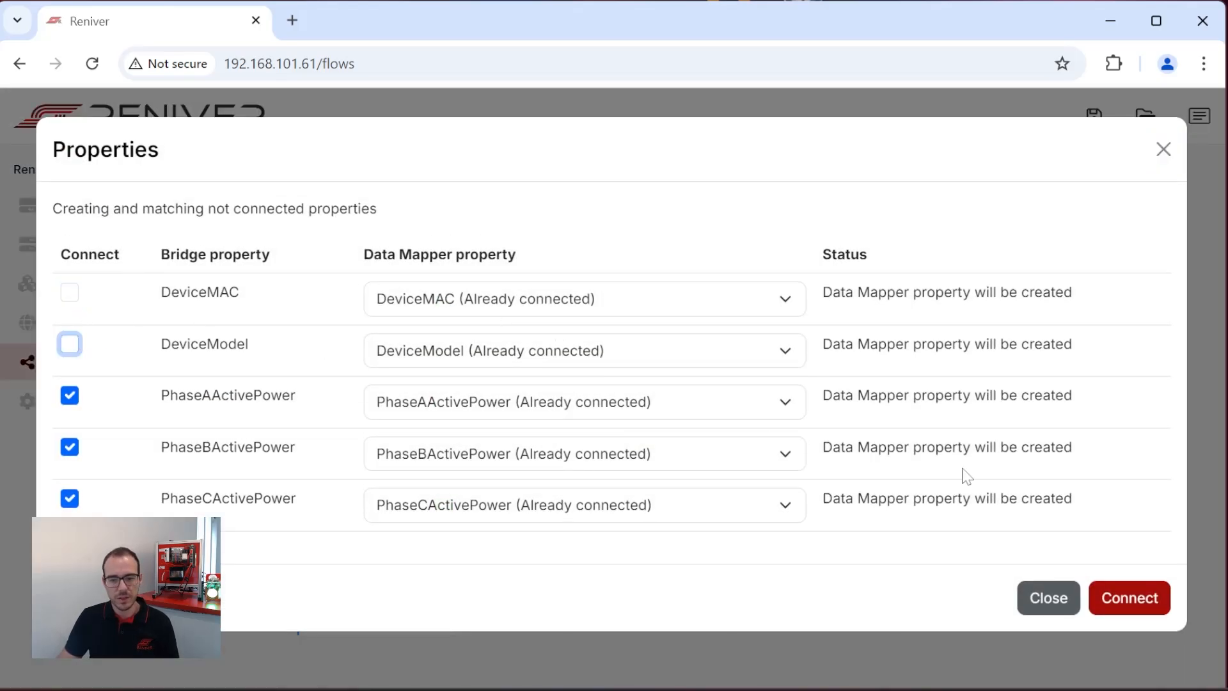
left_click(1151, 598)
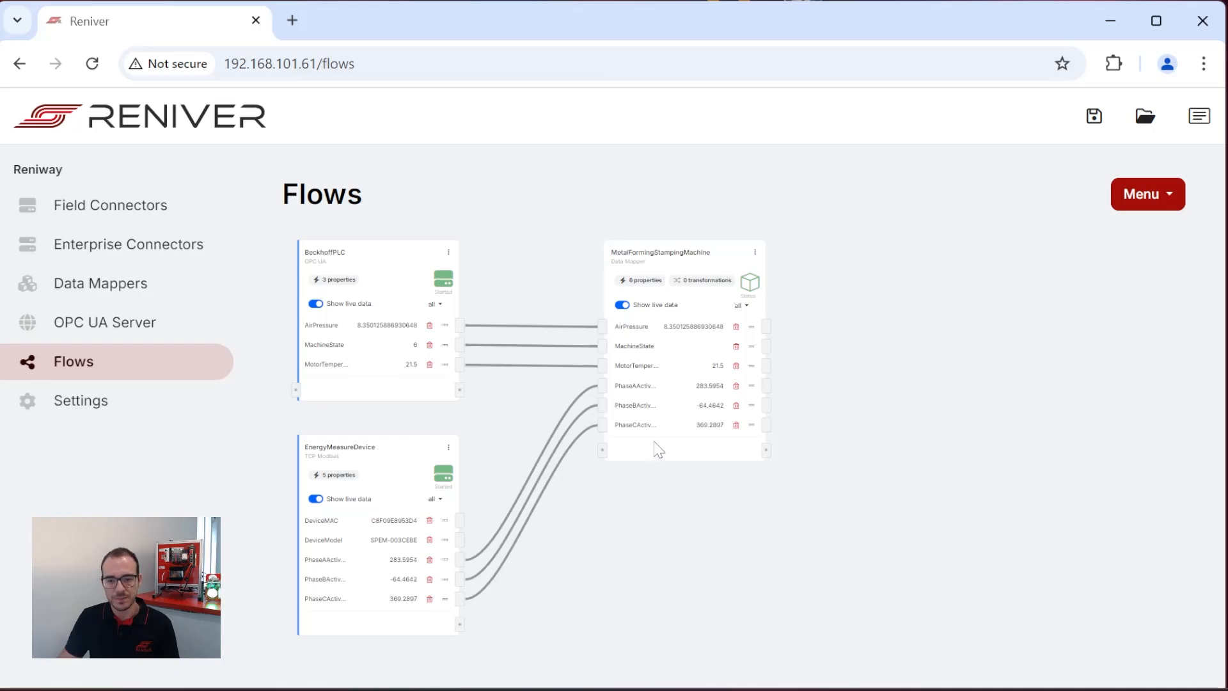
Create a Double transformation named TotalPower on MetalFormingStampingMachine with PhaseAActivePower, PhaseBActivePower and PhaseCActivePower as input properties.
left_click(754, 254)
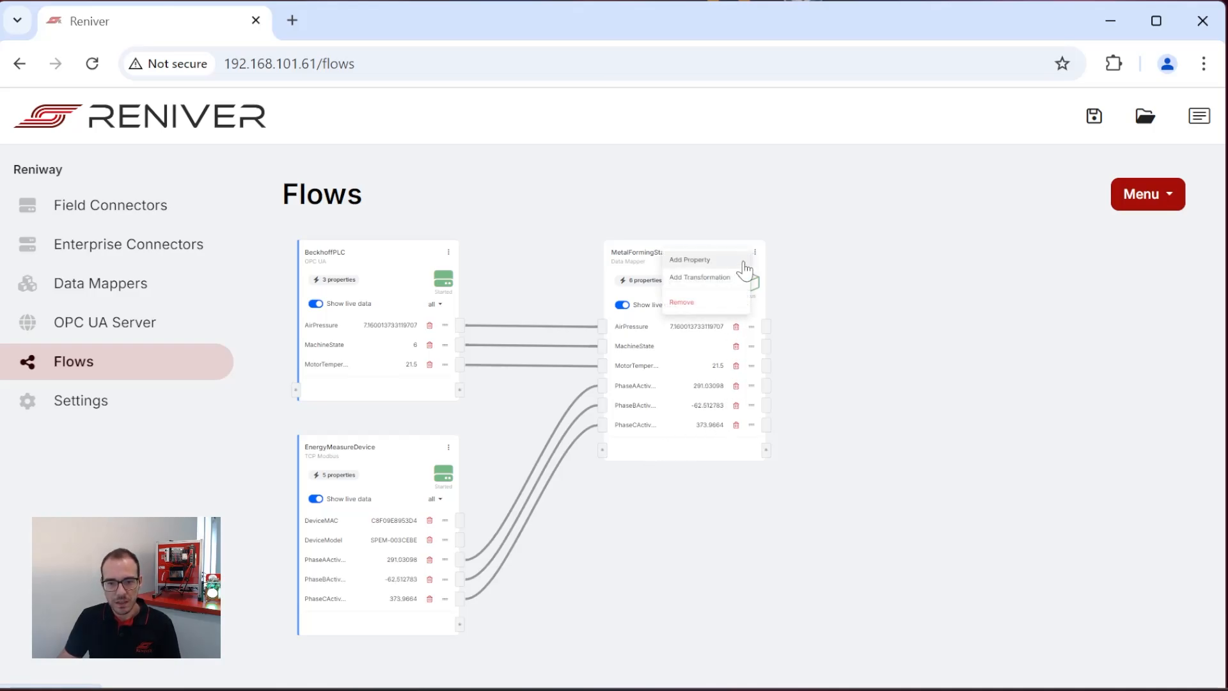
left_click(736, 281)
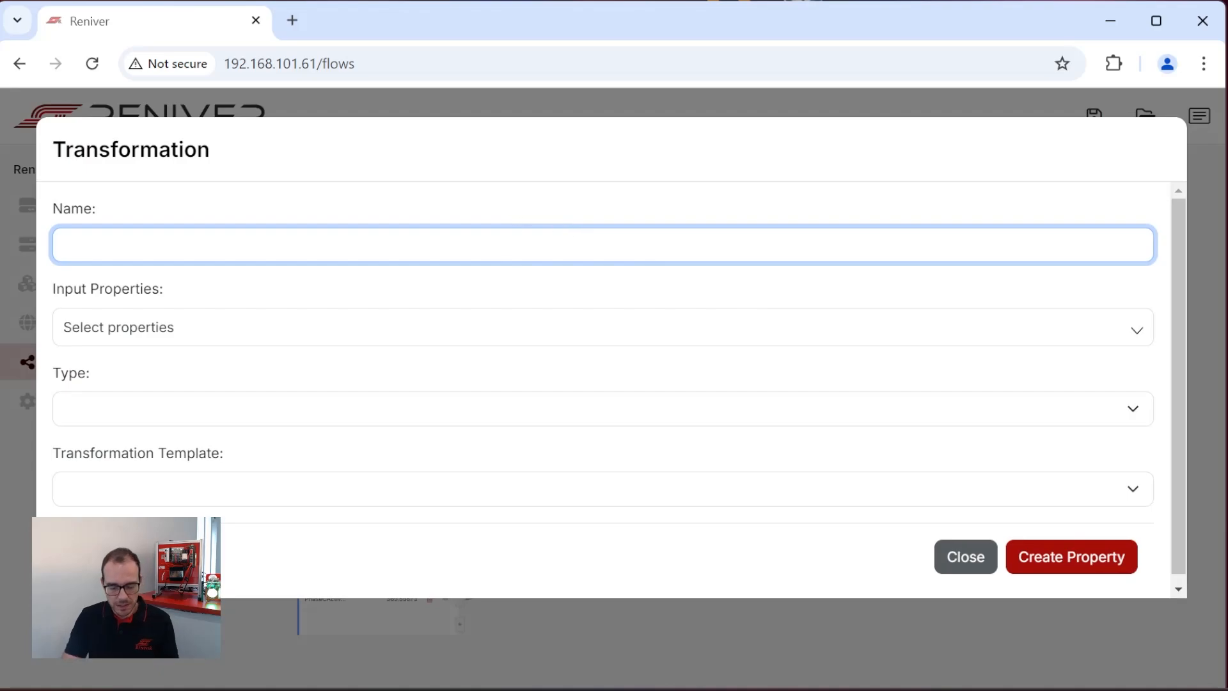
type("TotalPower")
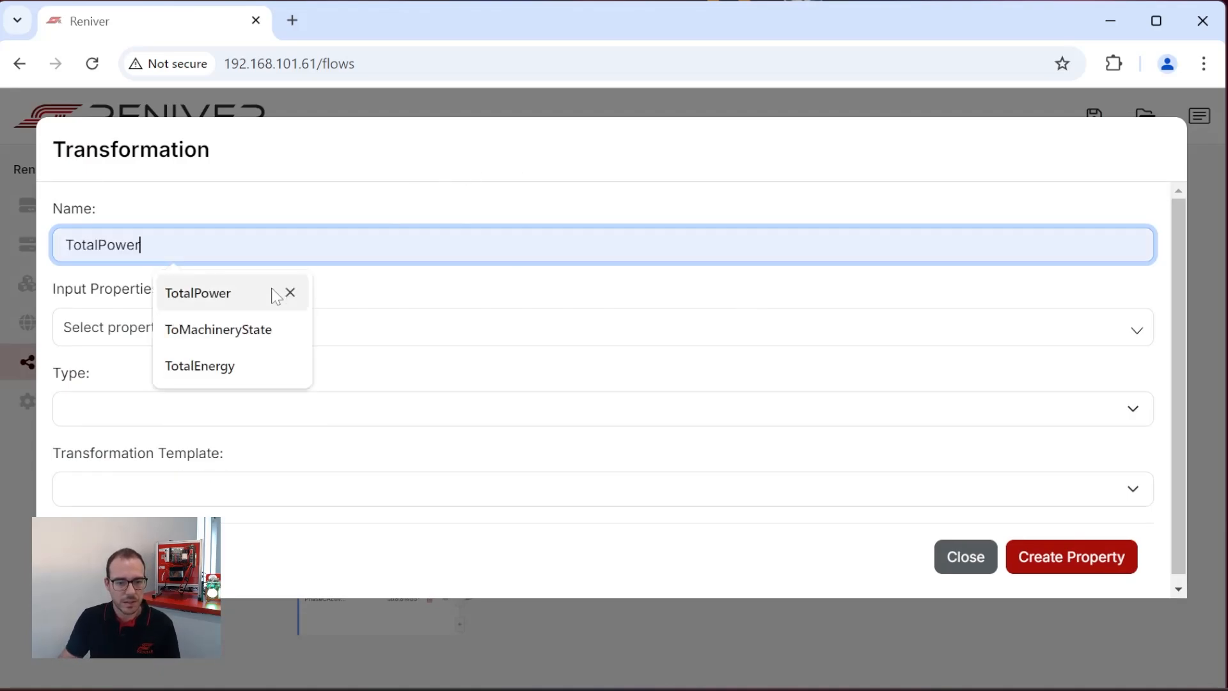
left_click(273, 291)
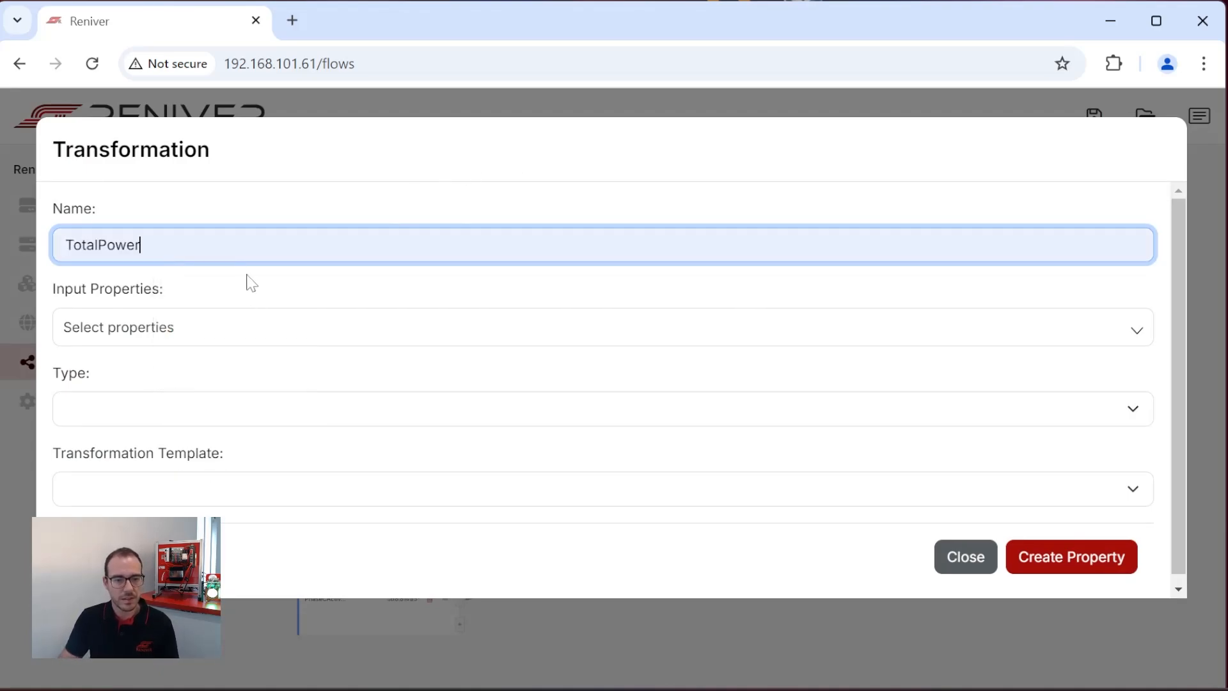
left_click(258, 331)
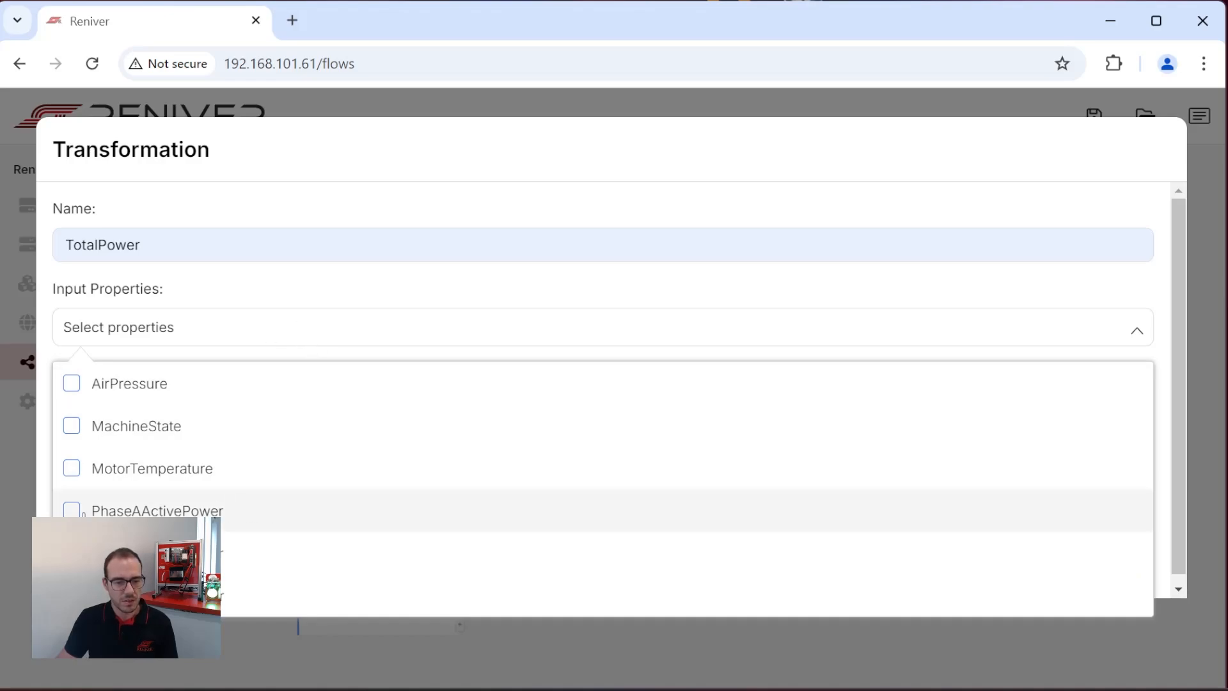
left_click(70, 511)
left_click(127, 554)
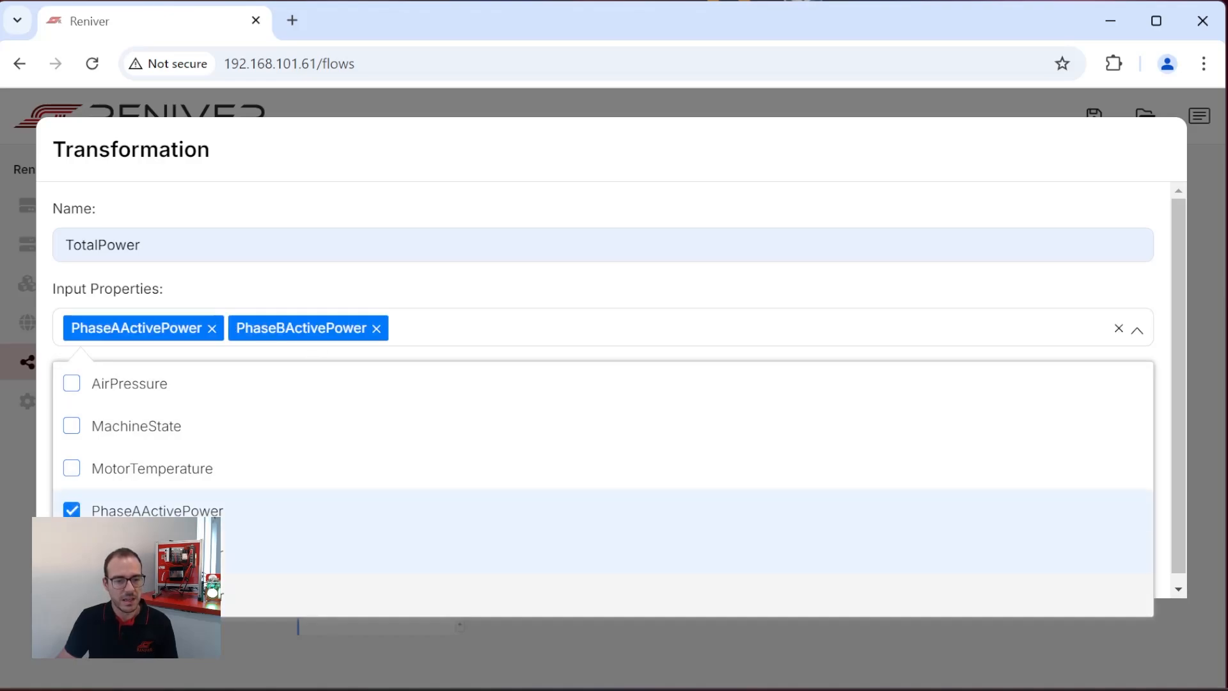
left_click(128, 595)
left_click(698, 296)
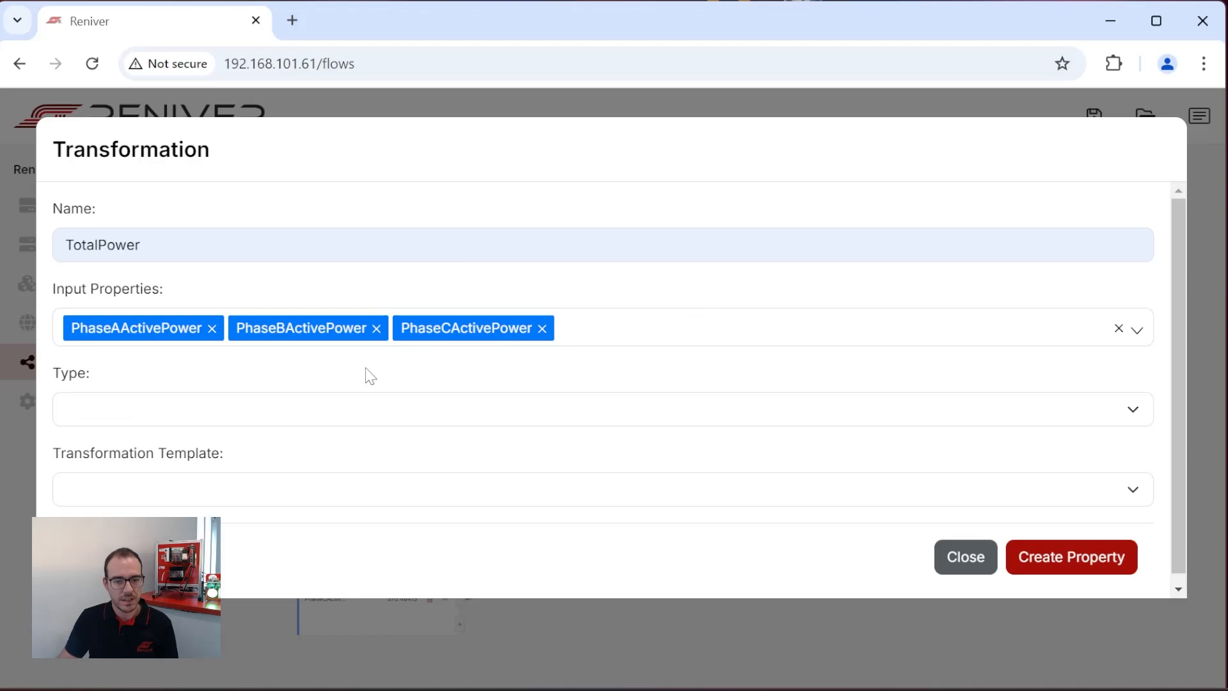
left_click(376, 408)
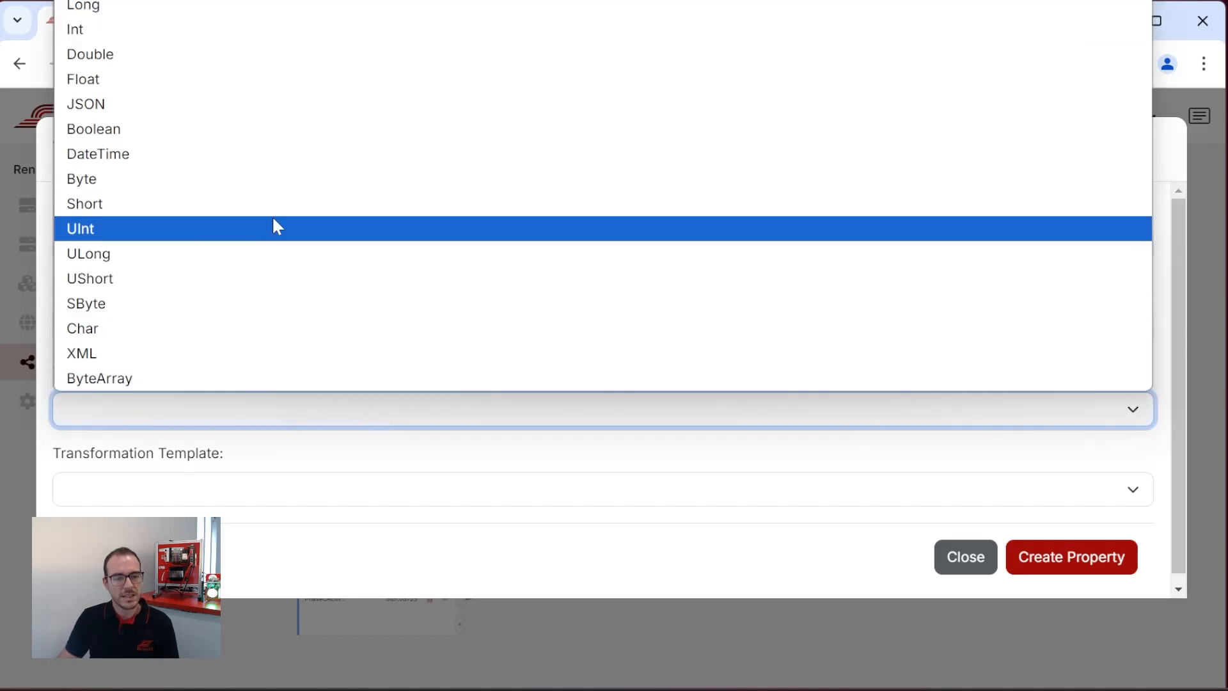
left_click(235, 55)
left_click(1072, 566)
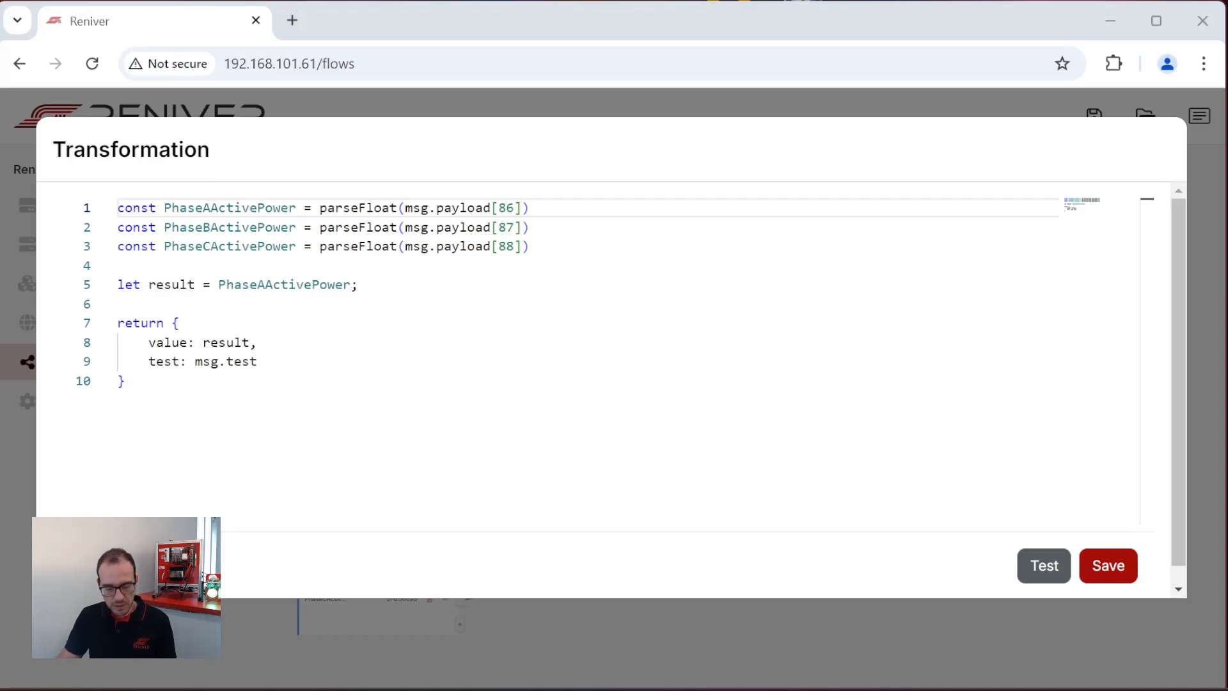
Replace the script's result code with the sum of the three phase powers, fixed to two decimals, and test and save it.
left_click(121, 303)
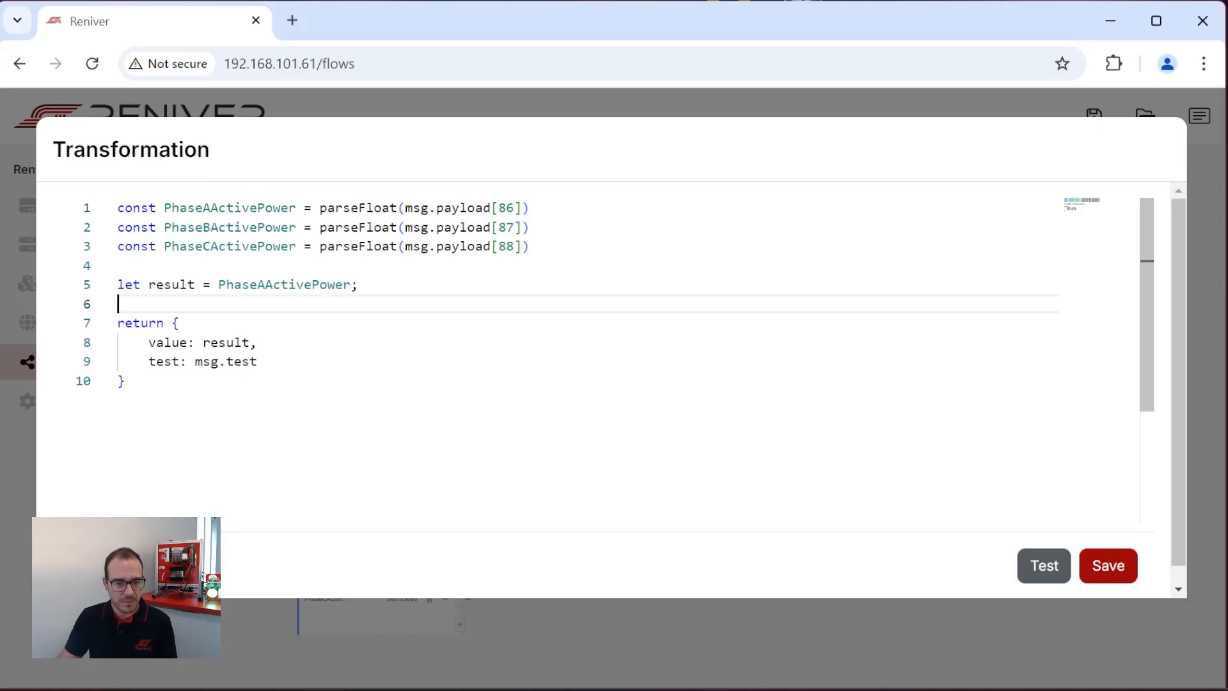
left_click_drag(128, 382, 99, 286)
type("let result = PhaseAActivePower + PhaseBActivePower + PhaseCActivePower; result = parseFloat(result).toFixed(2);  return {     value: result,     test: msg.test }")
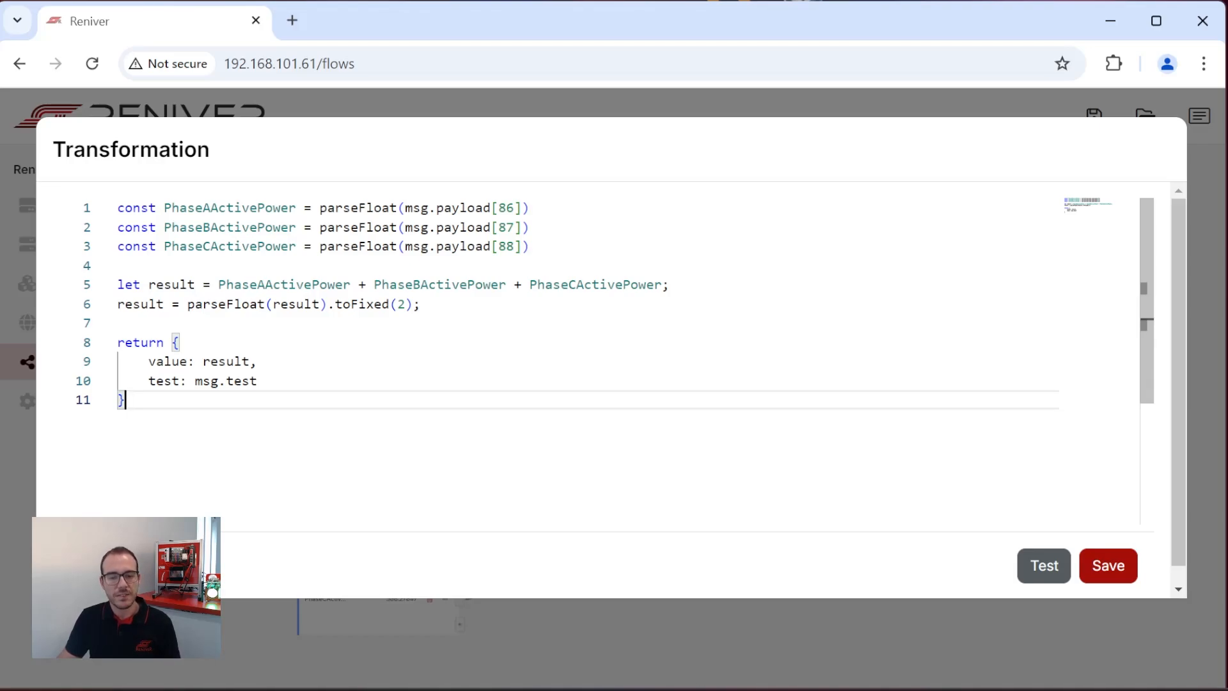
left_click(1038, 572)
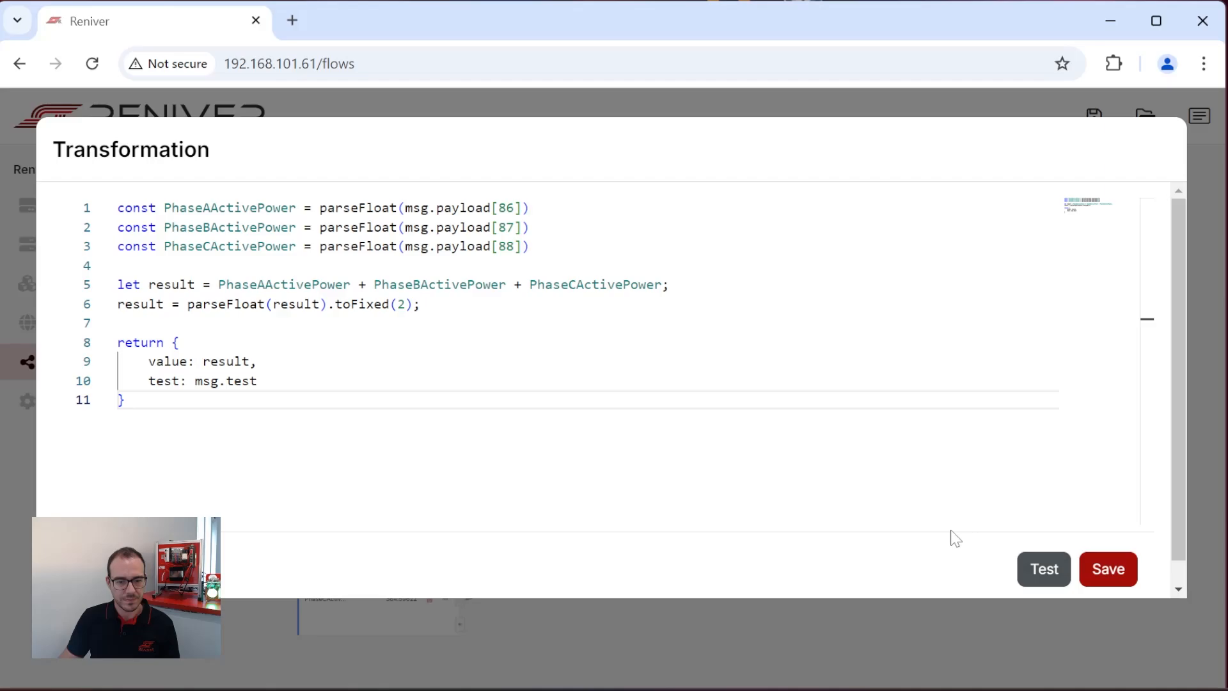
left_click(1118, 581)
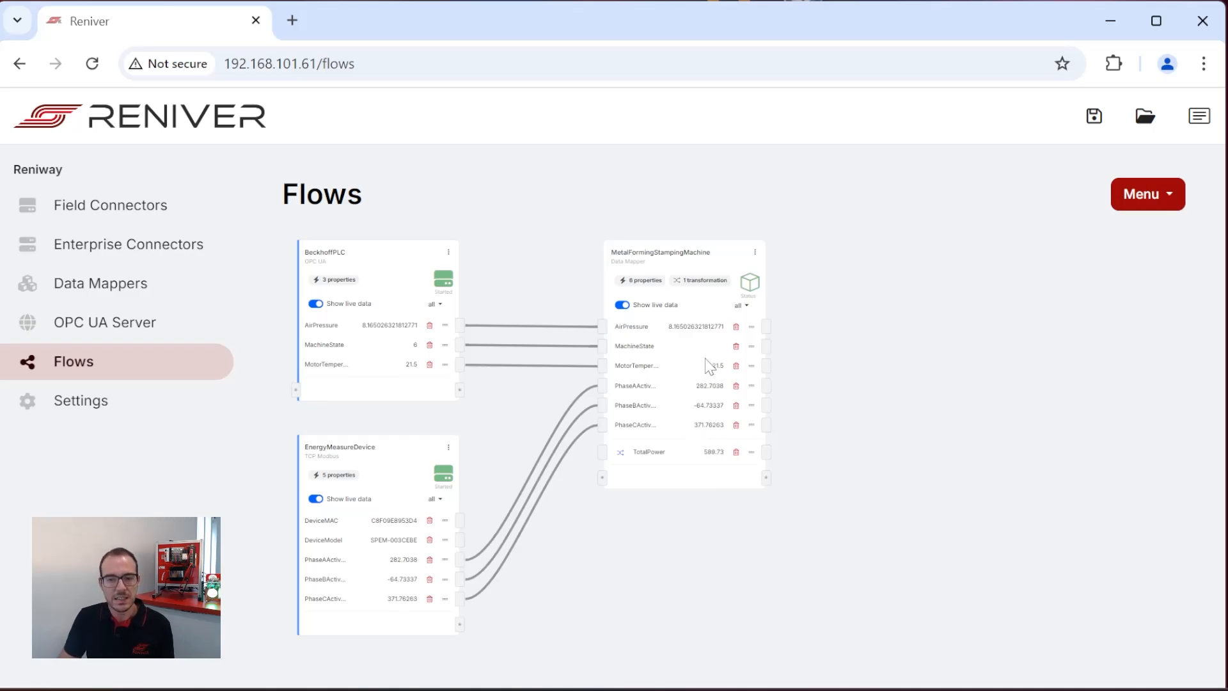
Switch to PowerPoint to review the slide mapping OMAC PackML states to OPC UA for Machinery states, and return to the flow.
key("alt+Tab")
key("alt+Tab")
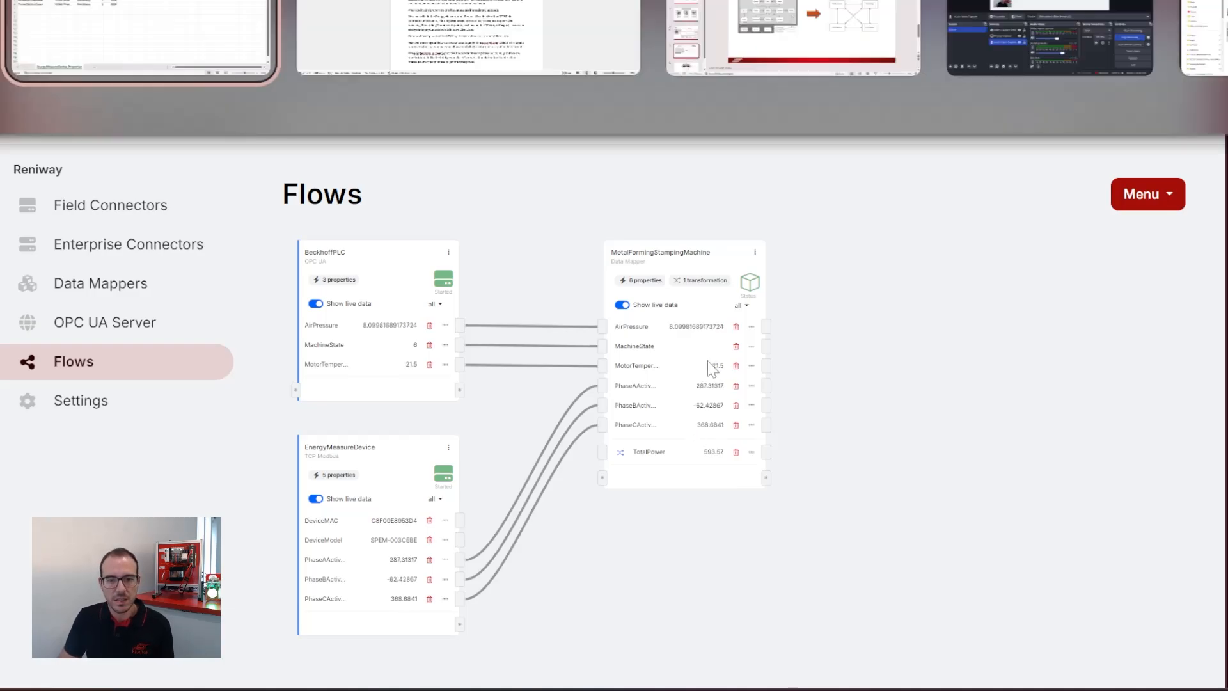
key("alt+Tab")
key("alt+Tab")
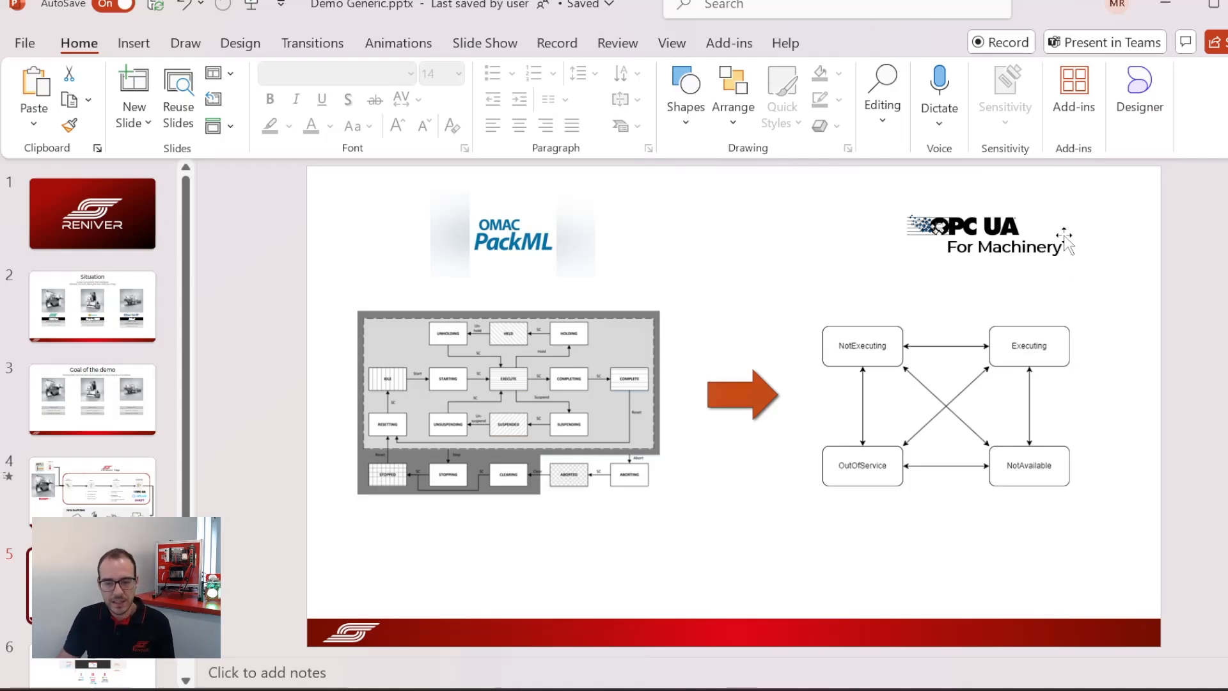
key("alt+Tab")
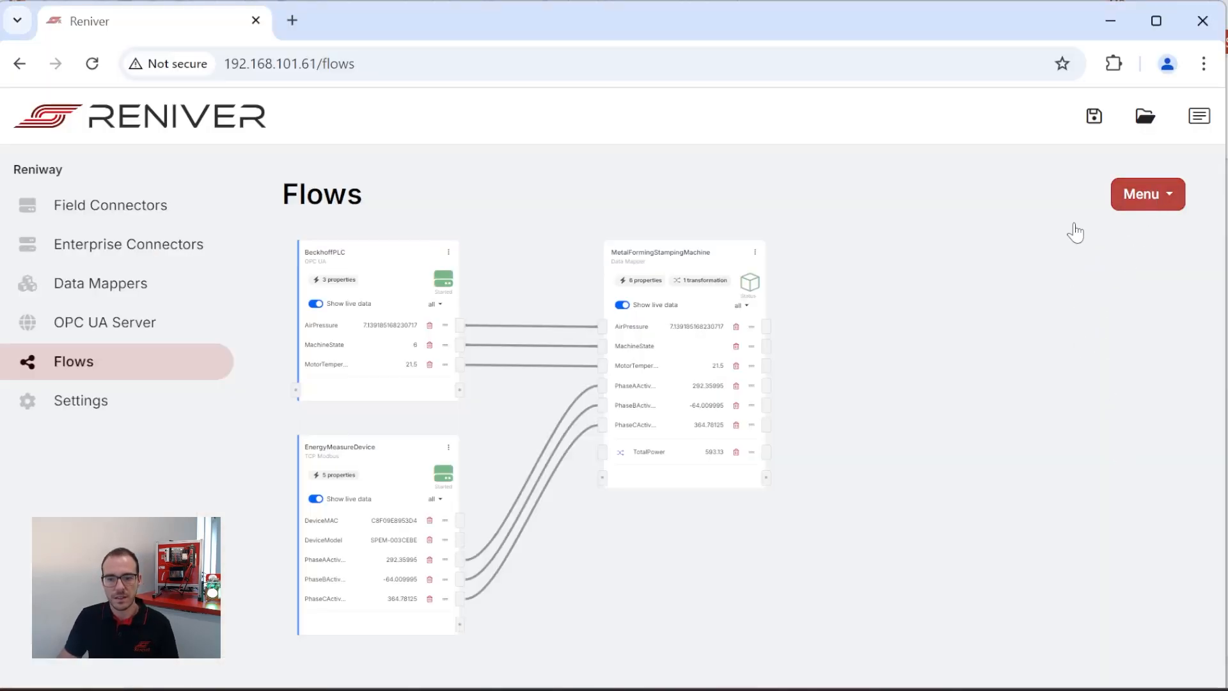
Create a String transformation named PackMLToMachineryState on MetalFormingStampingMachine with MachineState as its input property.
left_click(754, 252)
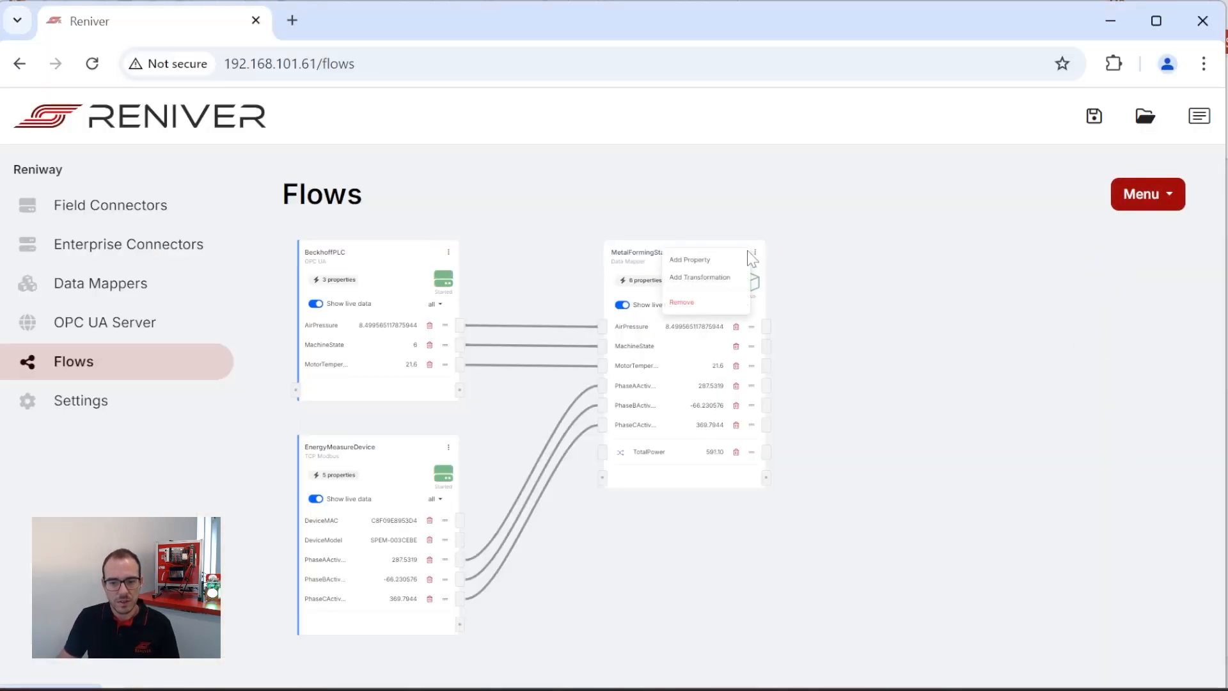
left_click(733, 287)
key("Down")
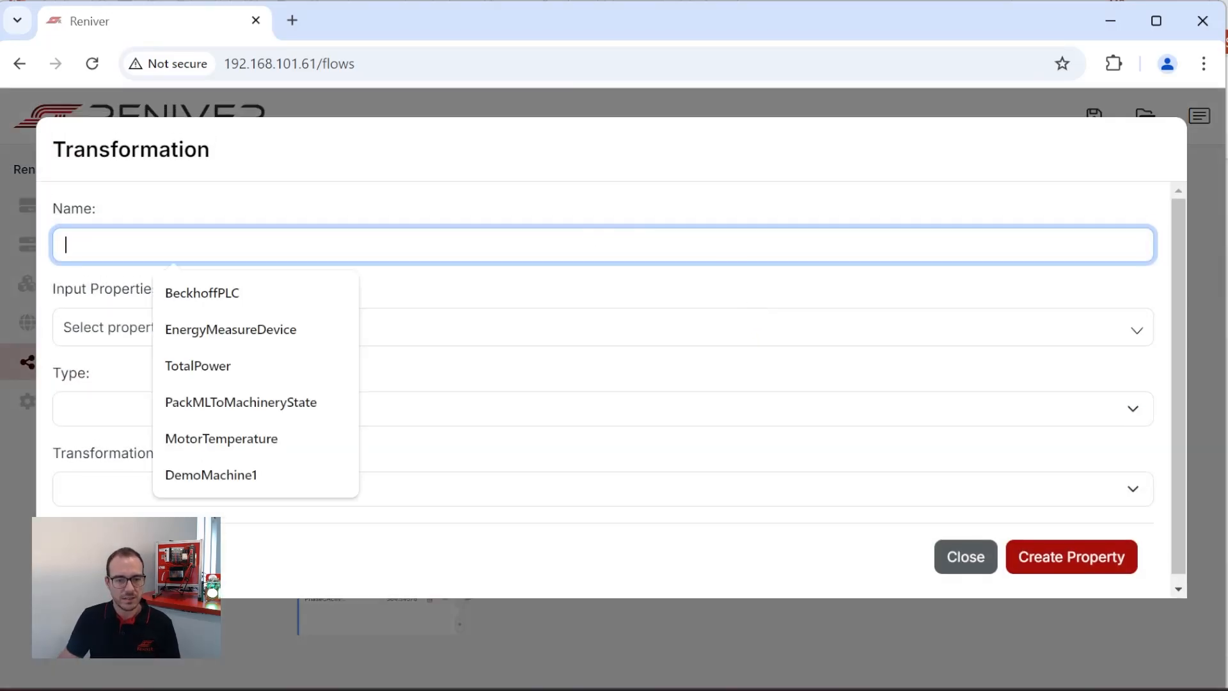
left_click(294, 415)
left_click(206, 331)
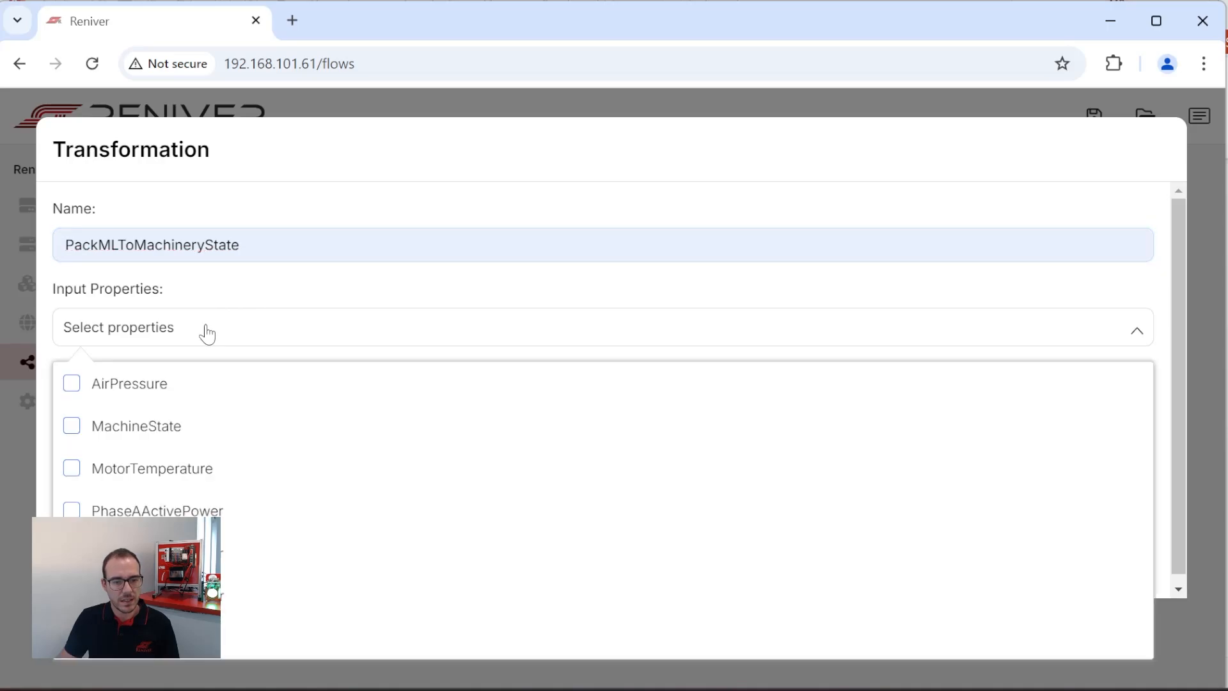
left_click(72, 428)
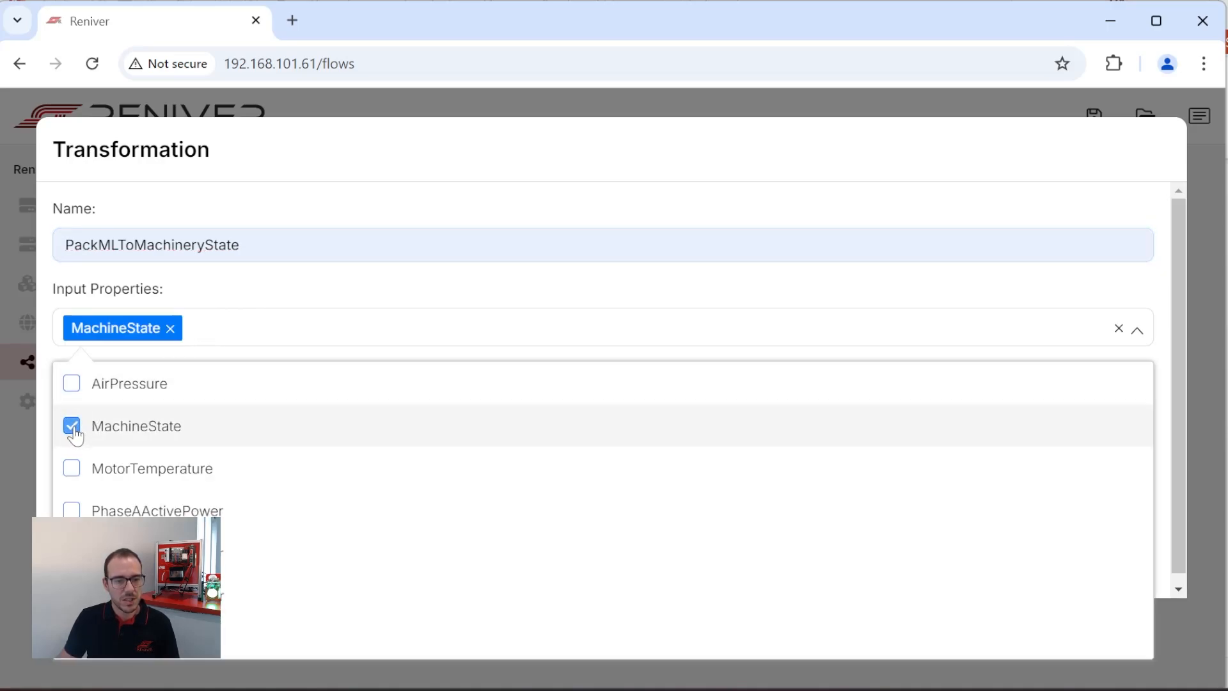
left_click(523, 289)
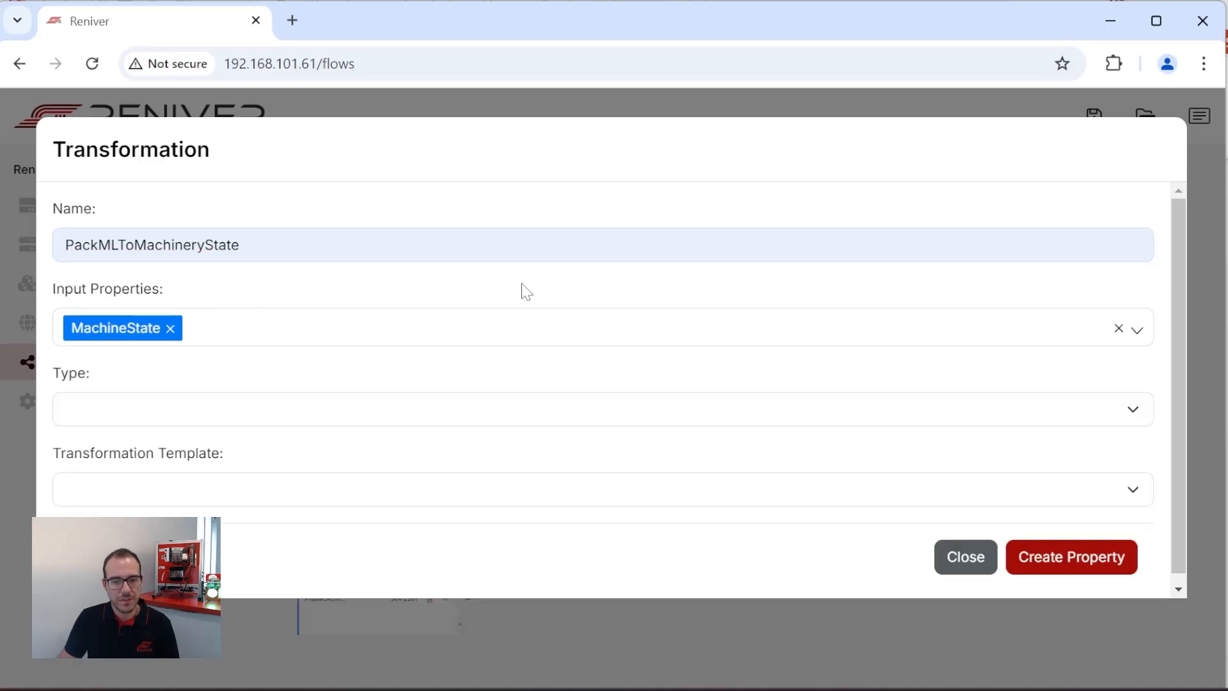
left_click(148, 414)
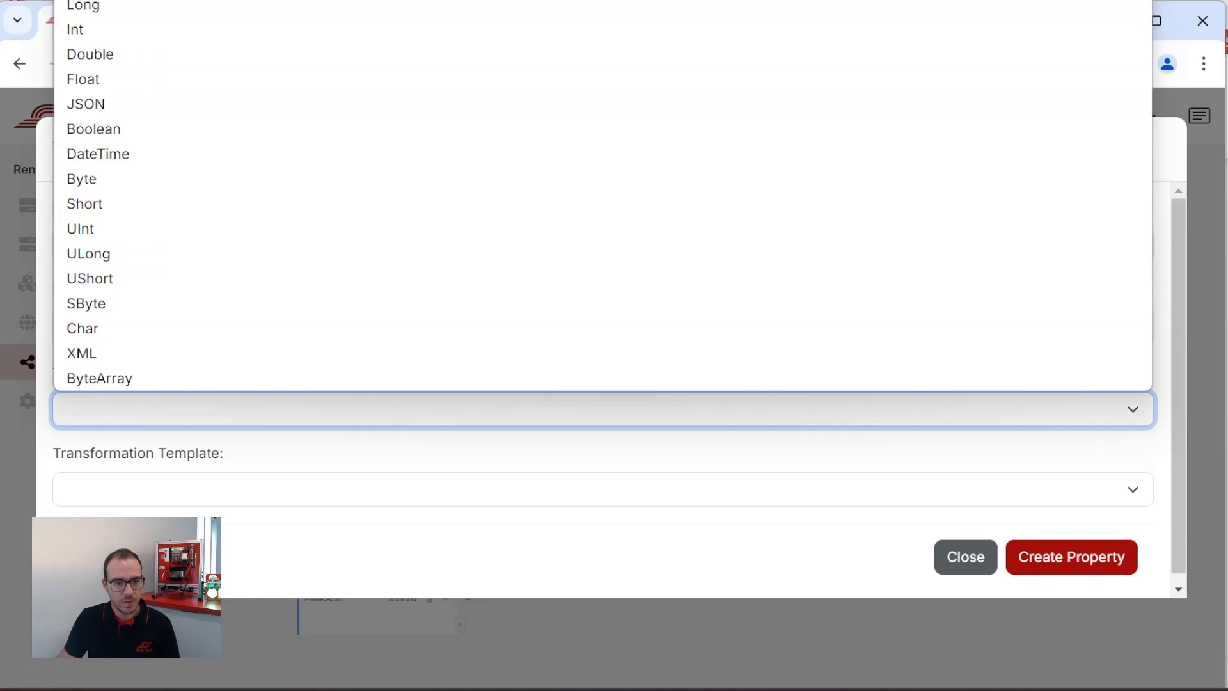
left_click(122, 1)
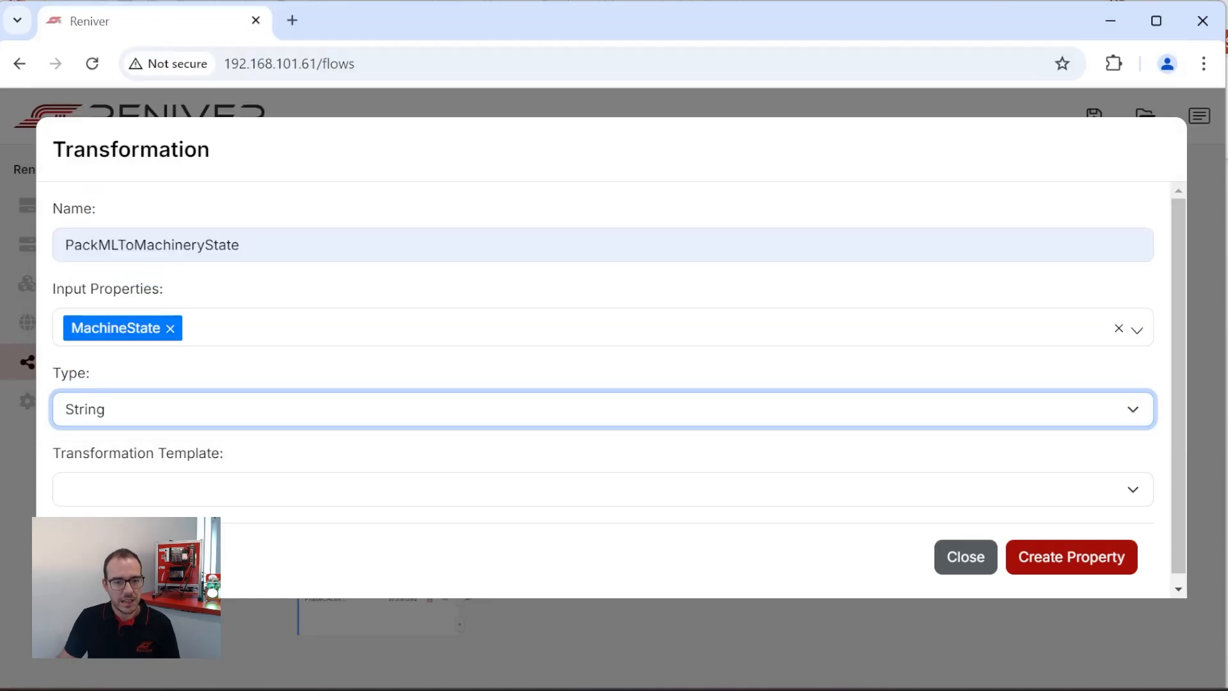
left_click(1095, 568)
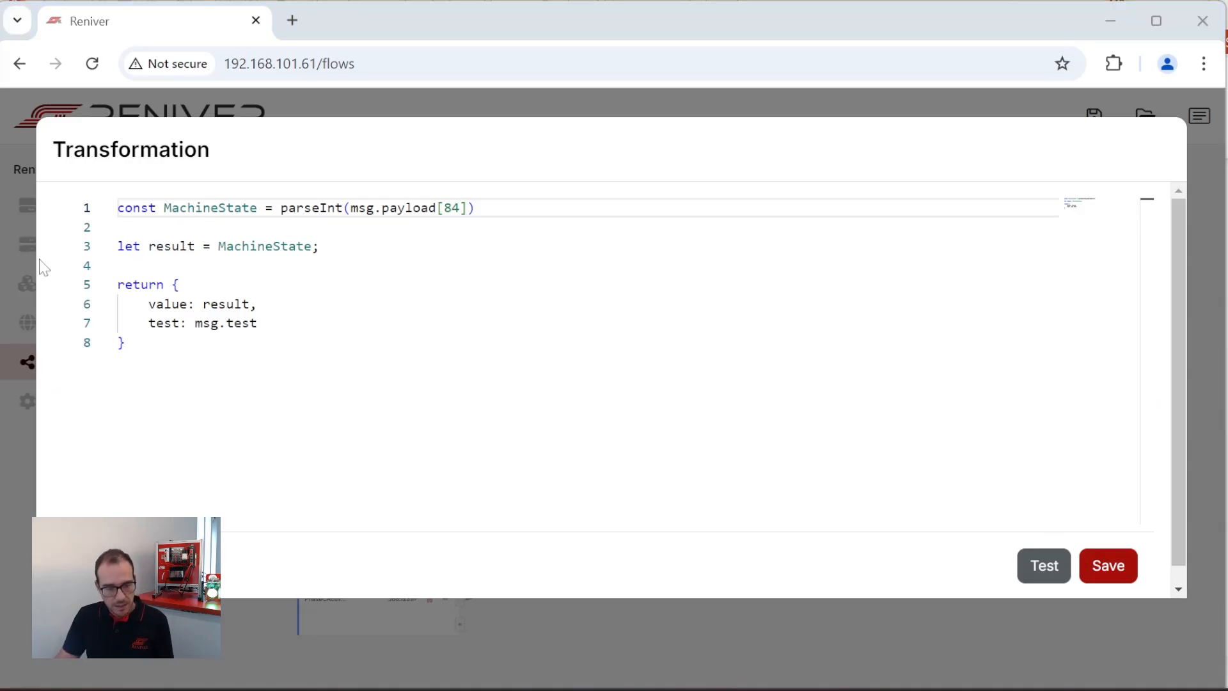
Replace the script's result code with a switch mapping MachineState codes to NotAvailable, Executing, NotExecuting or OutOfService, and test and save it.
left_click_drag(126, 343, 90, 253)
key("ctrl+v")
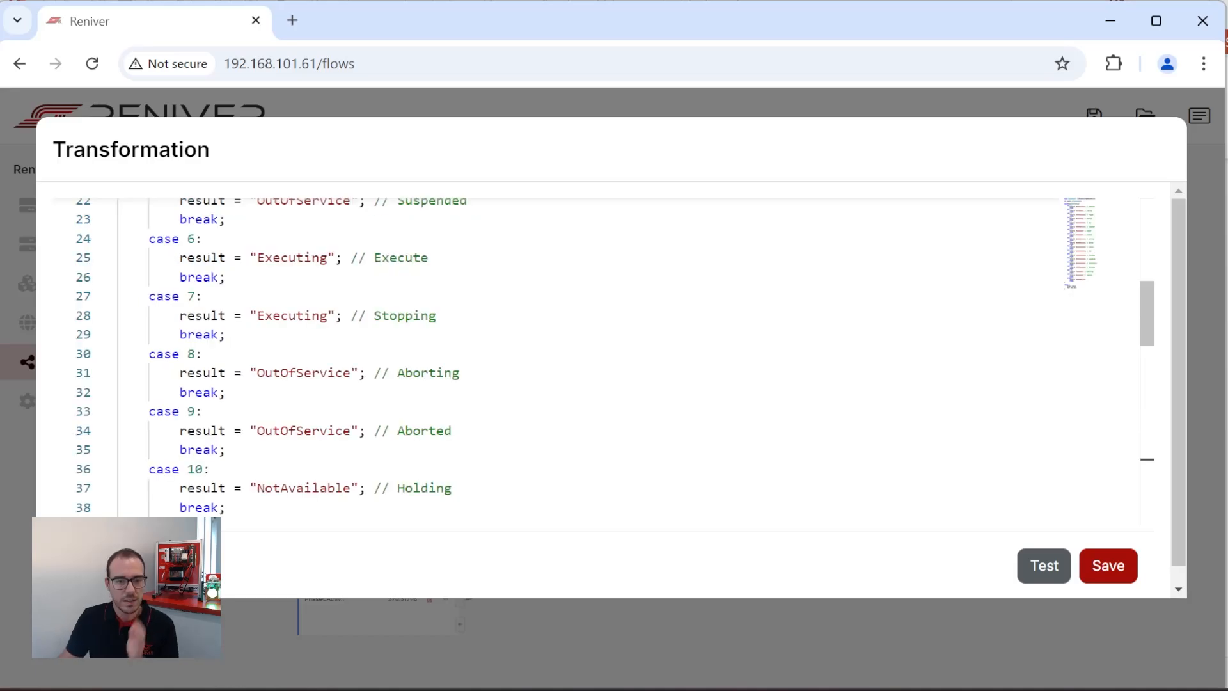
scroll(89, 252, "up", 5)
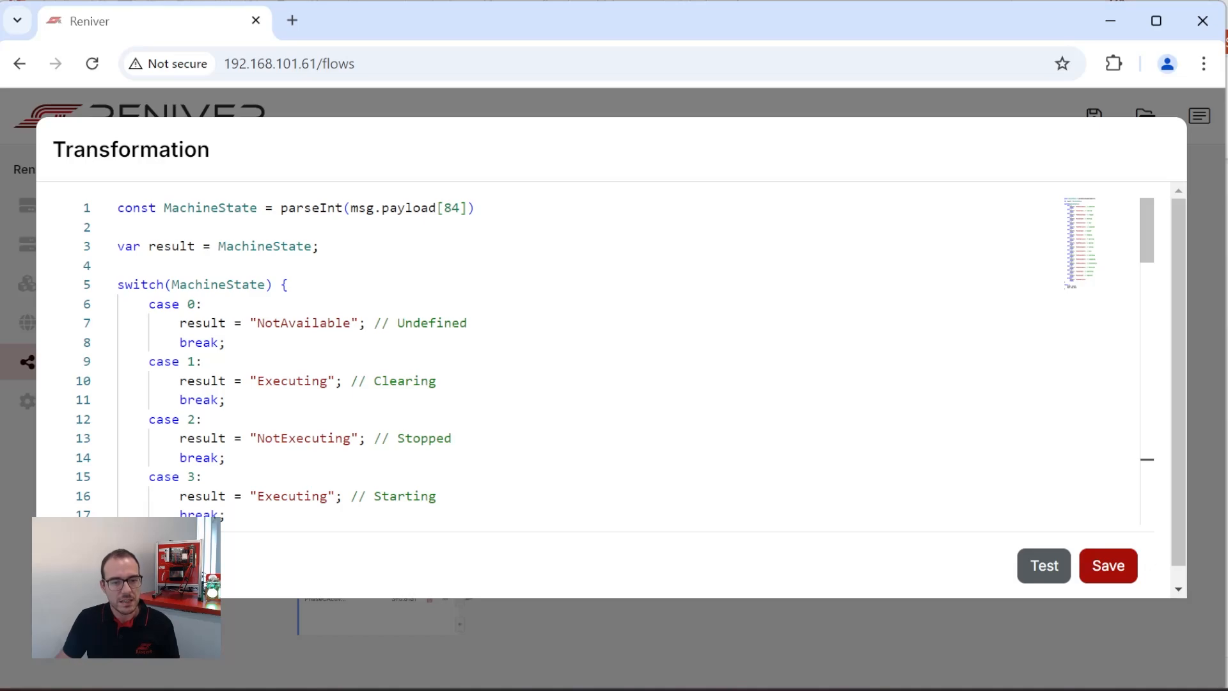
double_click(192, 304)
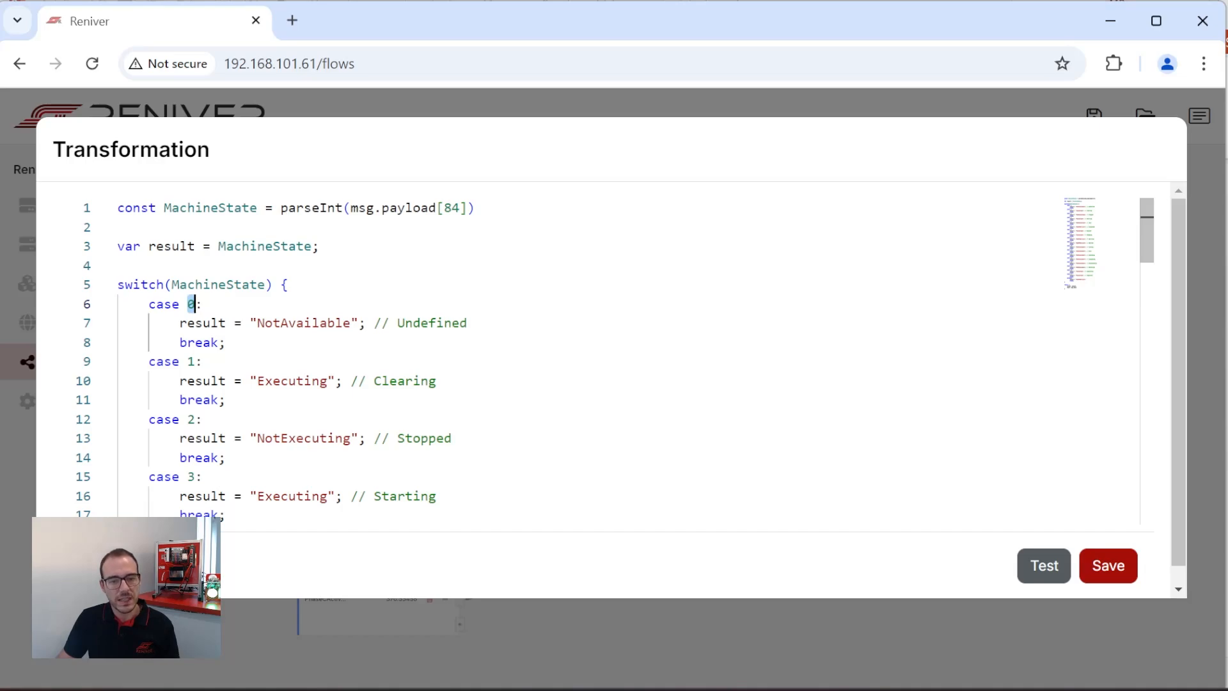
double_click(303, 322)
scroll(303, 322, "down", 1)
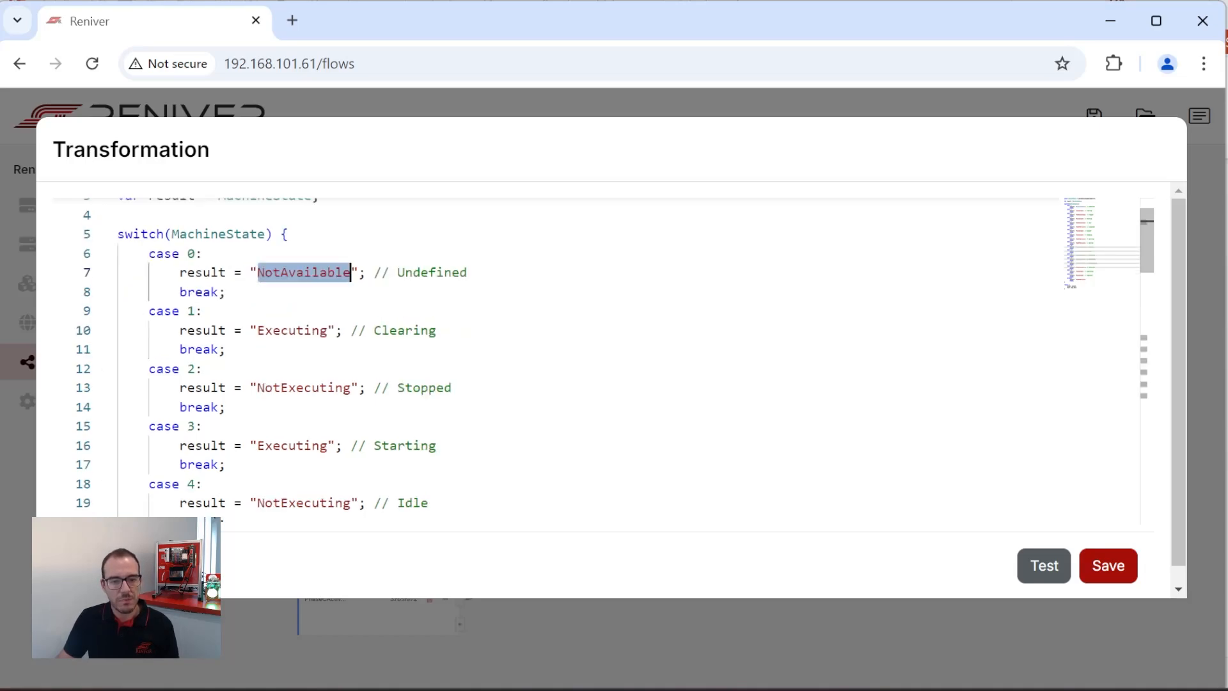
left_click(1043, 567)
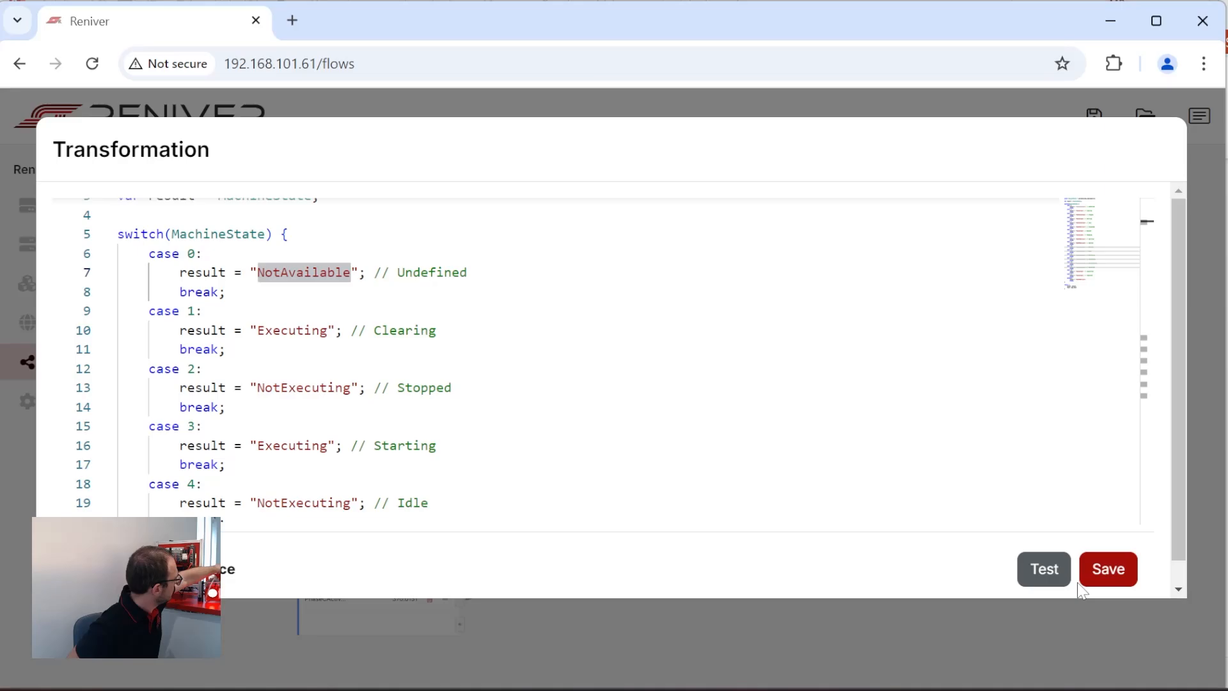
left_click(1107, 568)
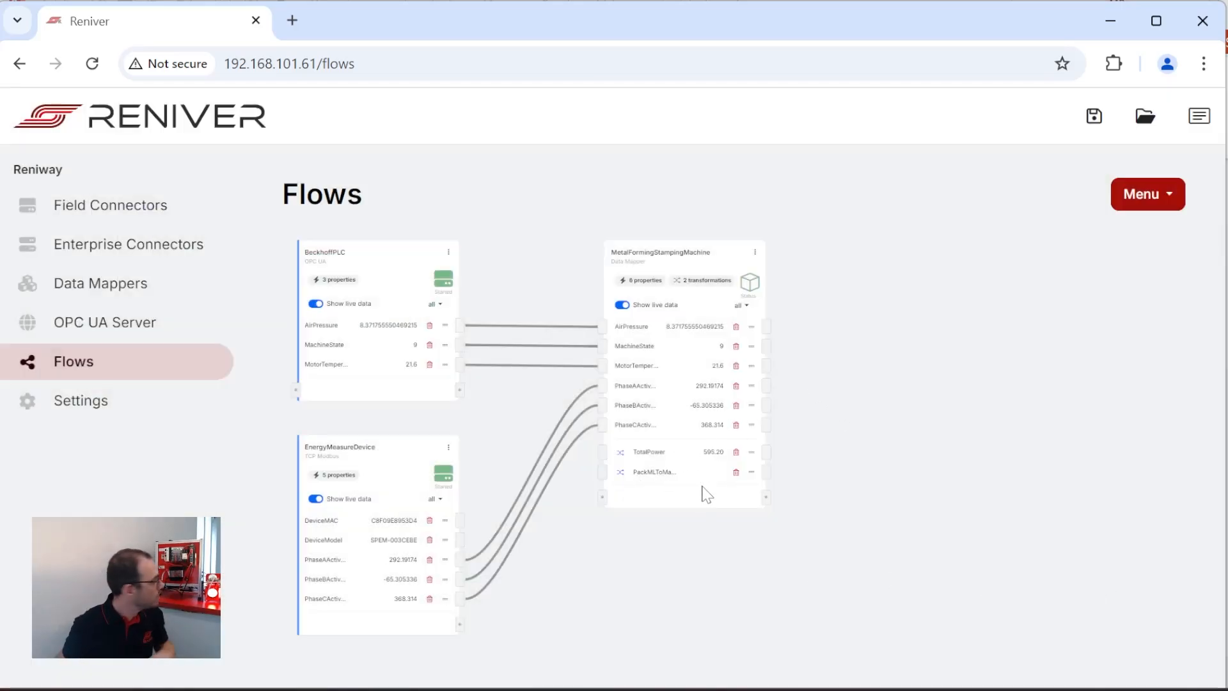